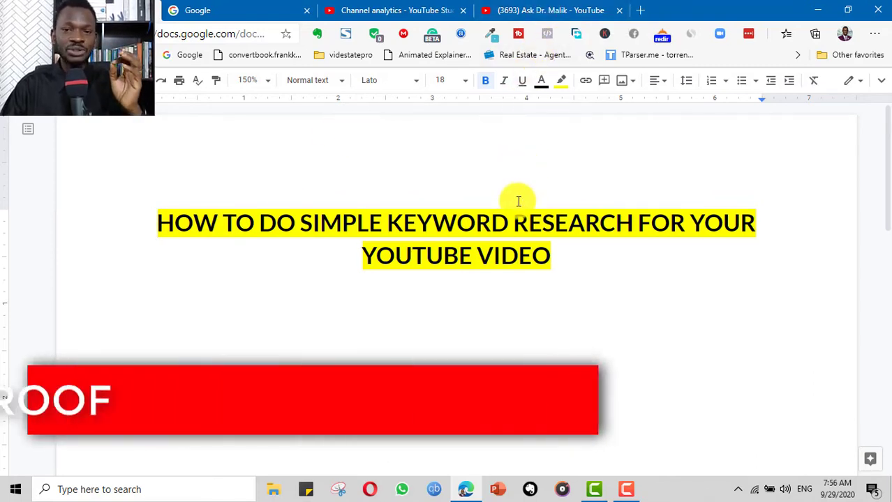
- Review the YouTube channel's total views on its About page and view counts of its popular uploads
{"action": "left_click", "coordinate": [543, 11]}
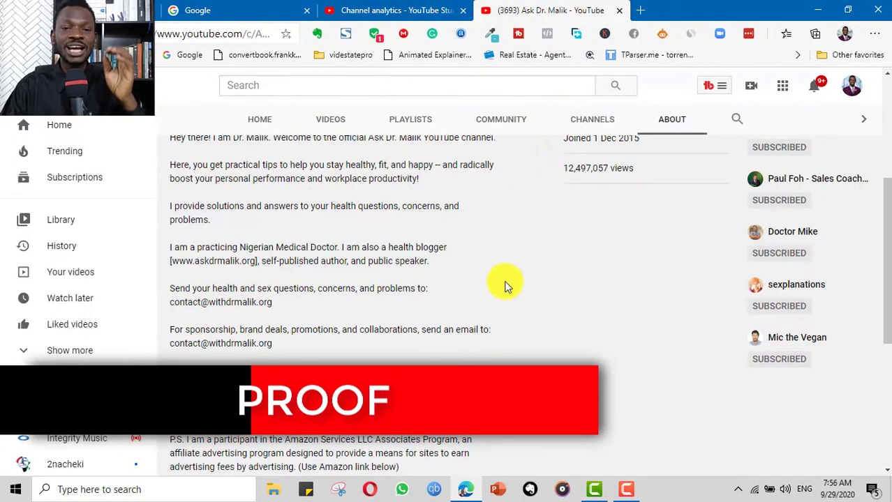
{"action": "scroll", "coordinate": [520, 283], "scroll_direction": "up", "scroll_amount": 3}
{"action": "scroll", "coordinate": [520, 278], "scroll_direction": "down", "scroll_amount": 2}
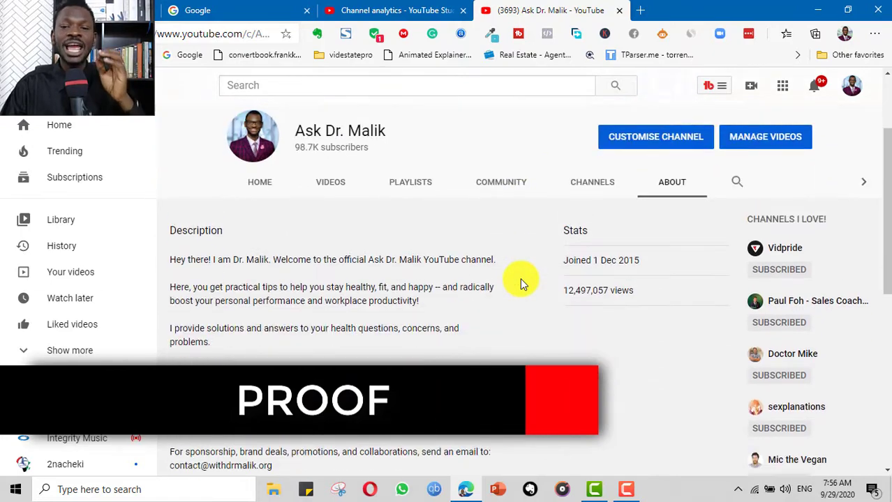
{"action": "scroll", "coordinate": [519, 278], "scroll_direction": "up", "scroll_amount": 2}
{"action": "scroll", "coordinate": [522, 272], "scroll_direction": "down", "scroll_amount": 2}
{"action": "scroll", "coordinate": [600, 277], "scroll_direction": "down", "scroll_amount": 2}
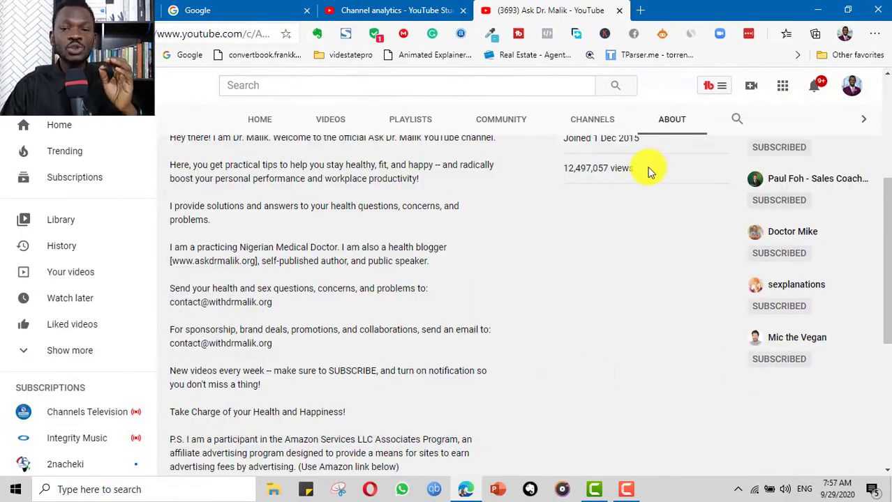
{"action": "left_click_drag", "start_coordinate": [647, 170], "coordinate": [563, 177]}
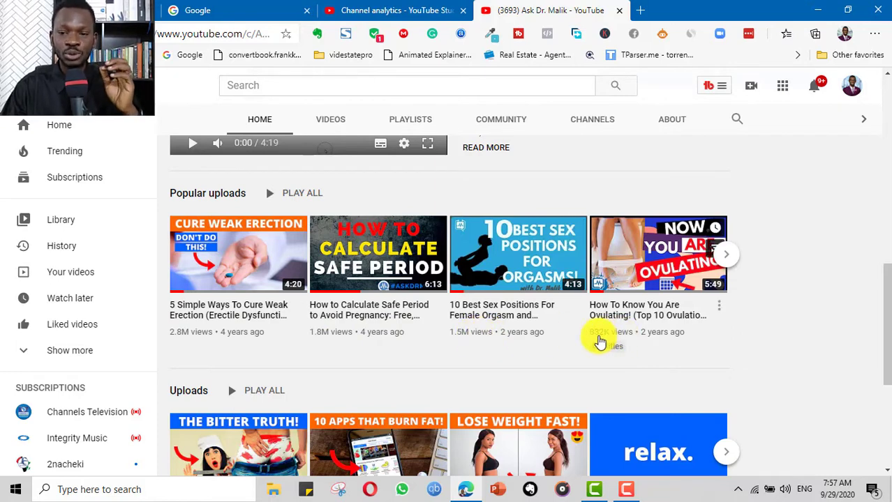
{"action": "left_click", "coordinate": [725, 255]}
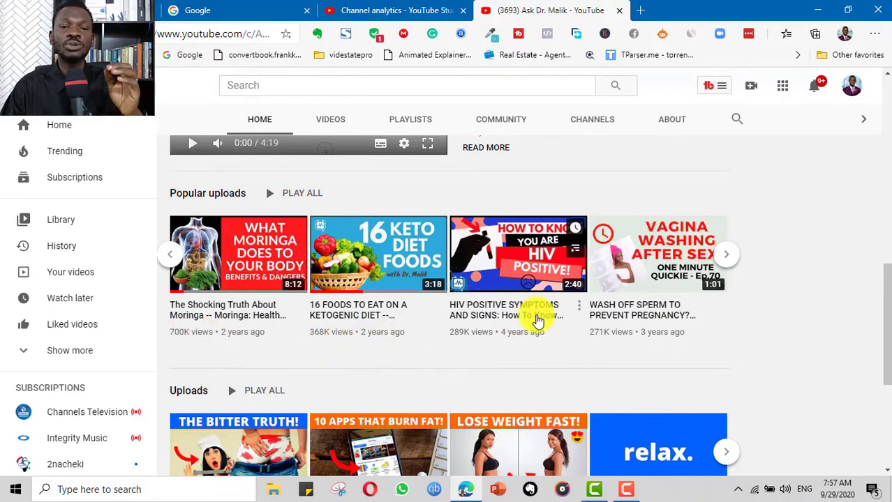
{"action": "left_click", "coordinate": [209, 11]}
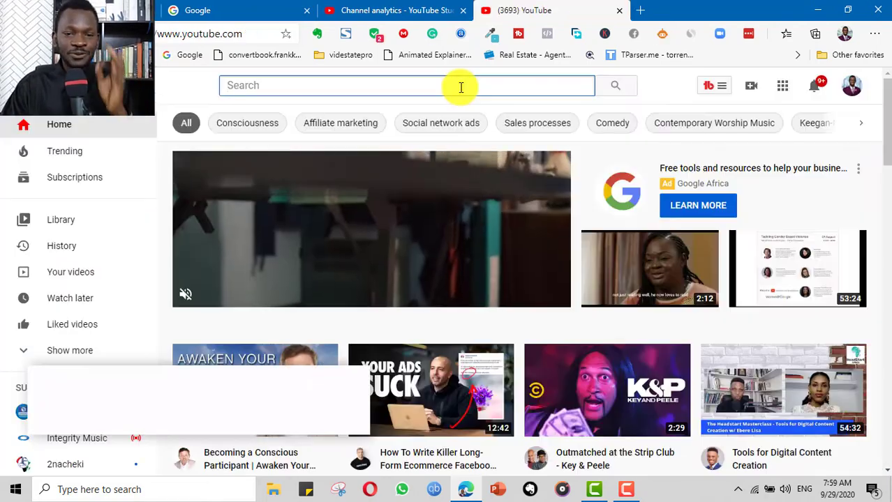
- Enter "make money online" in YouTube search and open the suggested search "make money online in nigeria"
{"action": "left_click", "coordinate": [460, 85]}
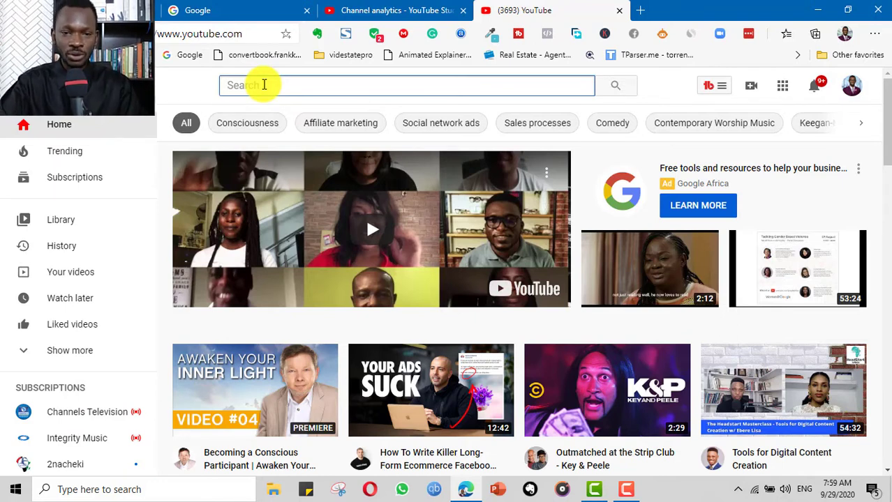
{"action": "left_click", "coordinate": [262, 84]}
{"action": "type", "text": "ma"}
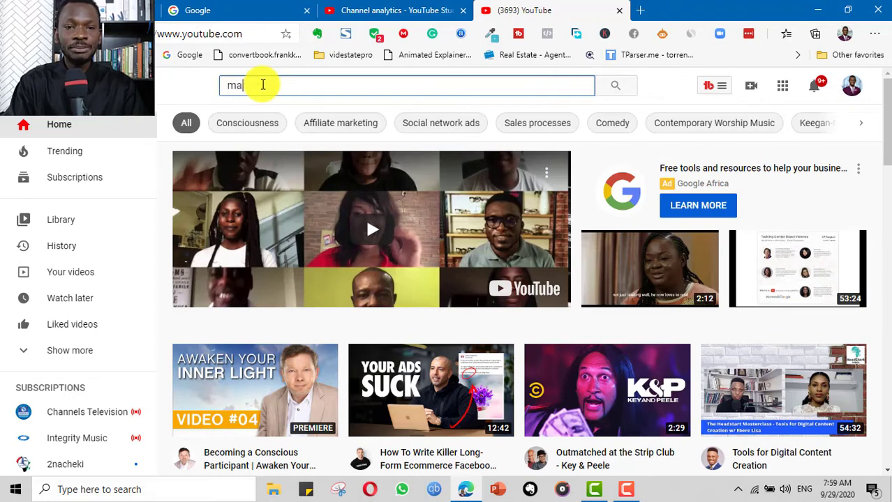
{"action": "type", "text": "ke money online"}
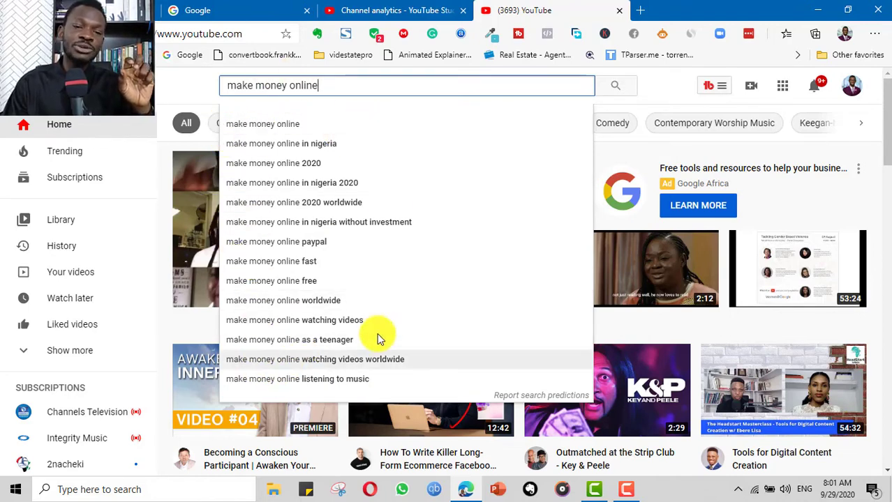
{"action": "left_click", "coordinate": [325, 301]}
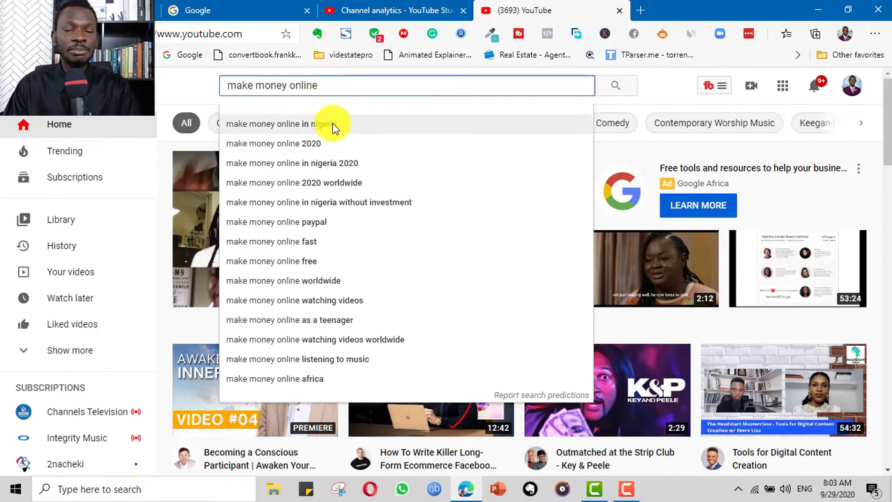
{"action": "left_click", "coordinate": [333, 123]}
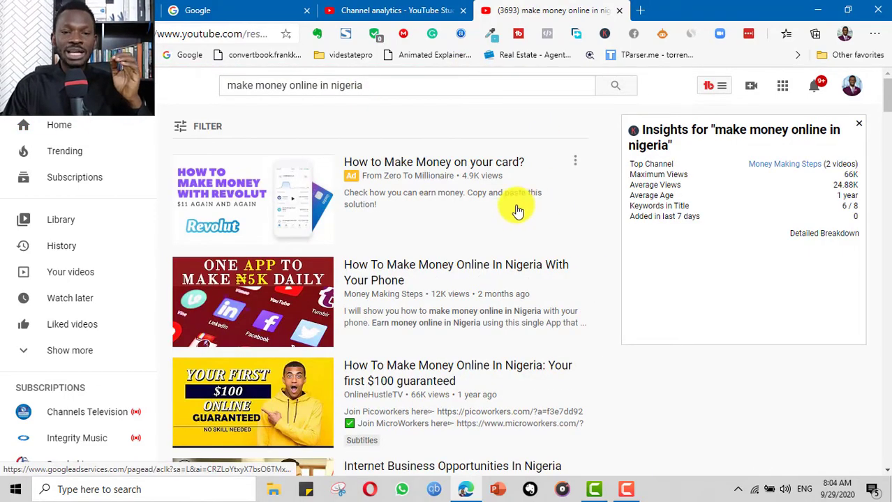
- Examine the YouTube results for "make money online in nigeria", comparing video titles, view counts and ages
{"action": "scroll", "coordinate": [434, 199], "scroll_direction": "down", "scroll_amount": 3}
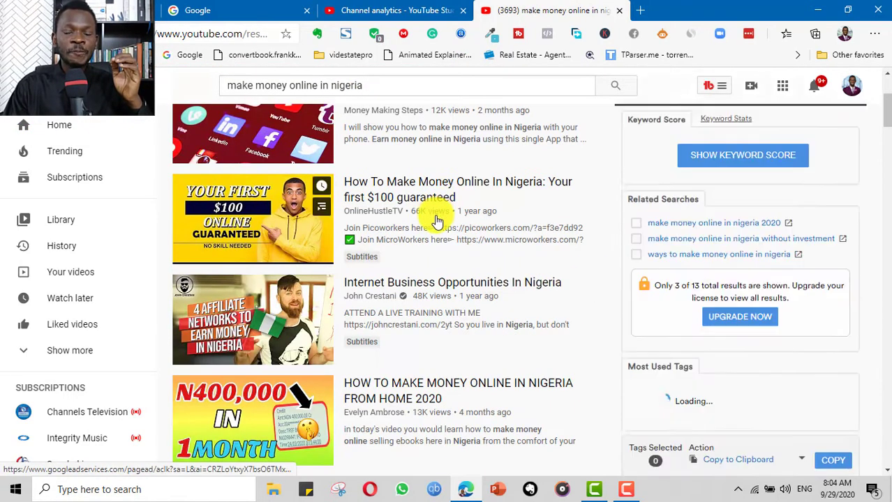
{"action": "scroll", "coordinate": [435, 219], "scroll_direction": "up", "scroll_amount": 3}
{"action": "scroll", "coordinate": [419, 230], "scroll_direction": "down", "scroll_amount": 6}
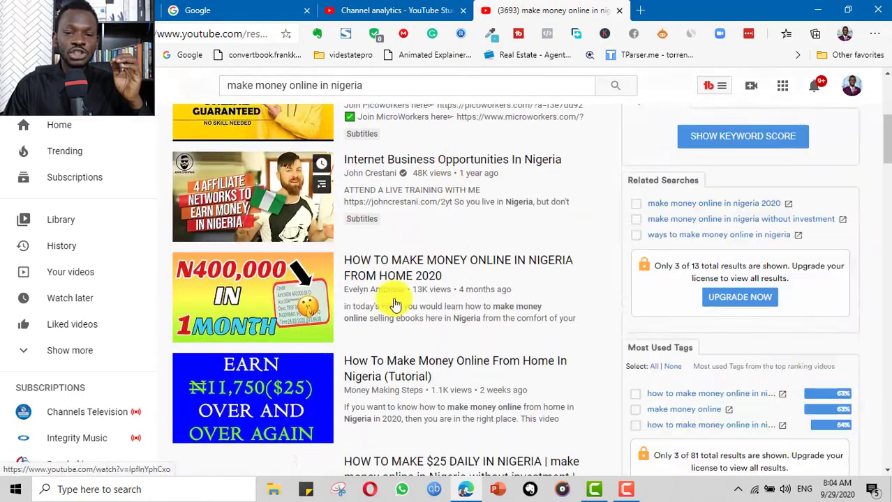
{"action": "scroll", "coordinate": [368, 290], "scroll_direction": "down", "scroll_amount": 5}
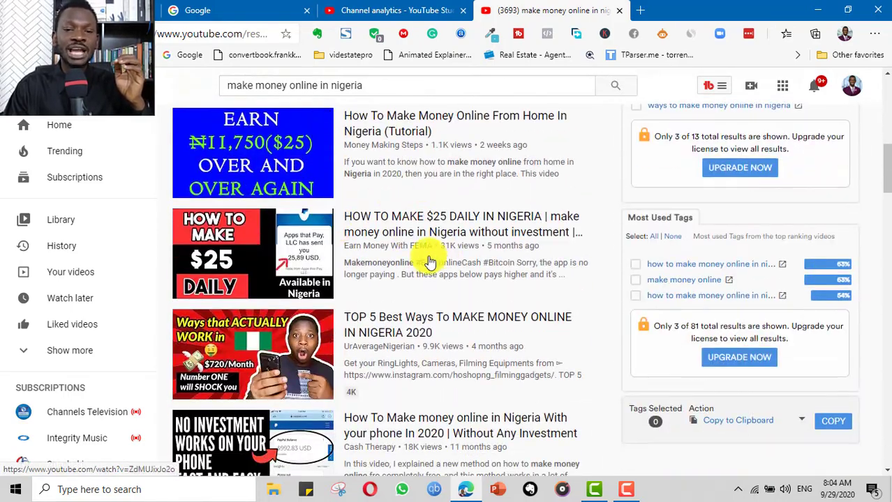
{"action": "scroll", "coordinate": [462, 186], "scroll_direction": "down", "scroll_amount": 9}
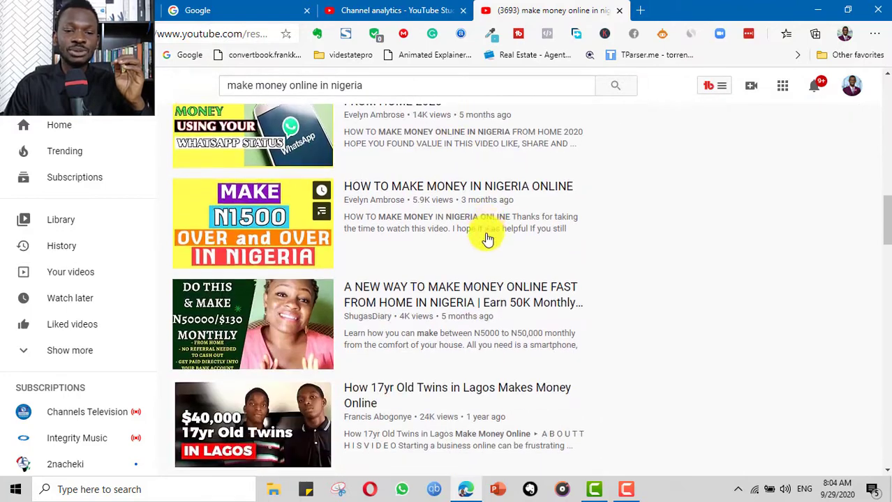
{"action": "scroll", "coordinate": [487, 241], "scroll_direction": "down", "scroll_amount": 2}
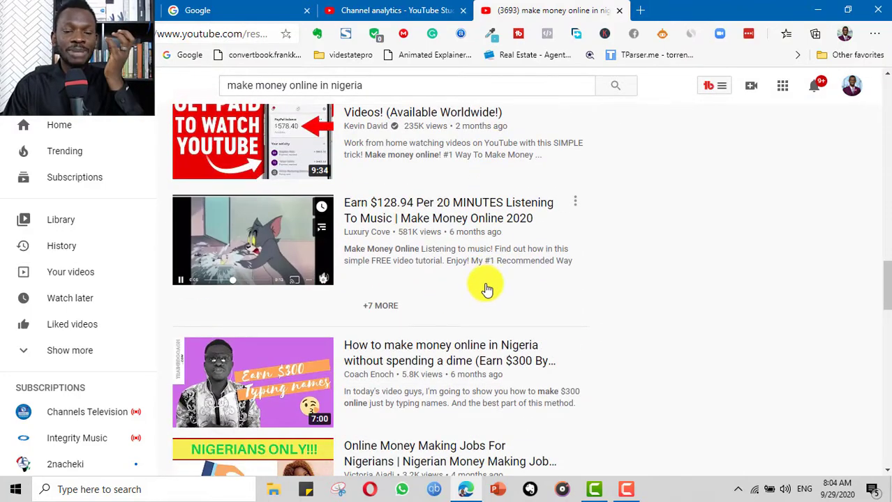
{"action": "scroll", "coordinate": [427, 334], "scroll_direction": "down", "scroll_amount": 3}
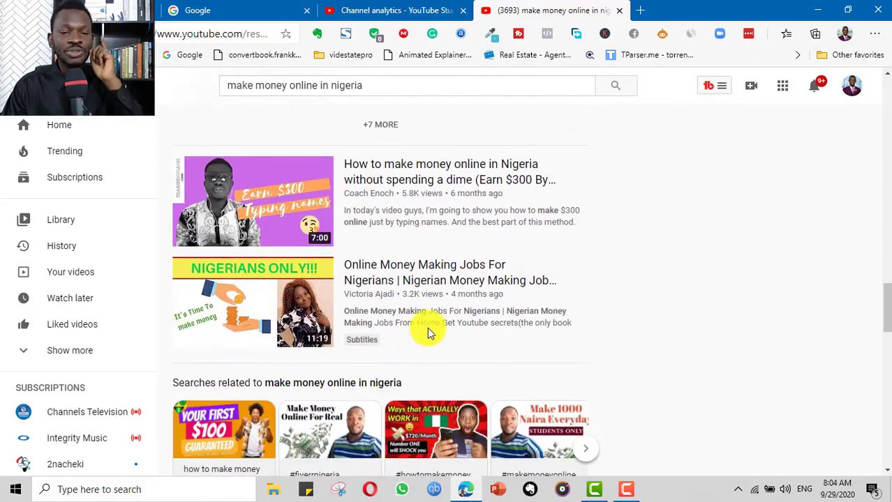
{"action": "scroll", "coordinate": [429, 328], "scroll_direction": "up", "scroll_amount": 6}
- Switch to Google, enter "make money online" and open the suggested search "make money online in nigeria"
{"action": "left_click", "coordinate": [257, 10]}
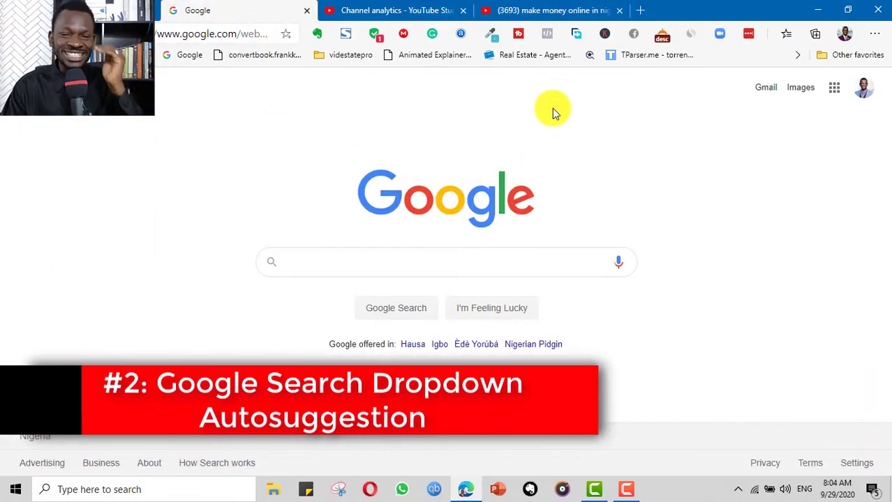
{"action": "left_click", "coordinate": [549, 10]}
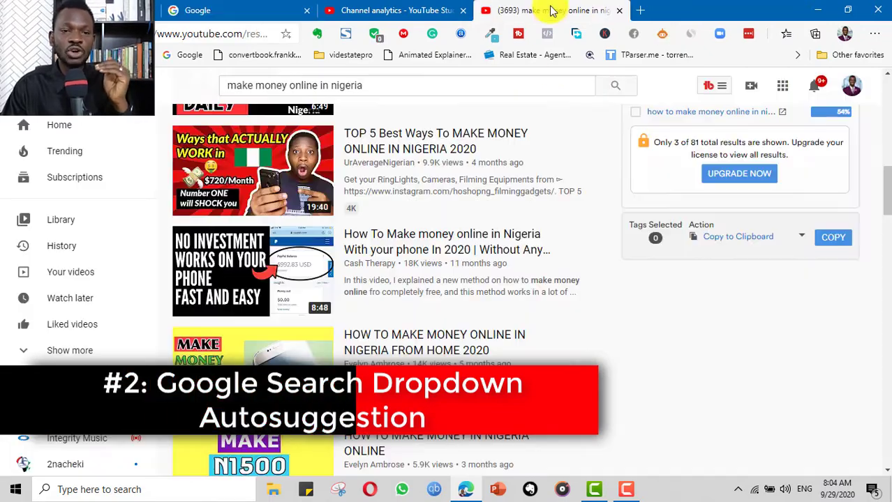
{"action": "left_click", "coordinate": [259, 10]}
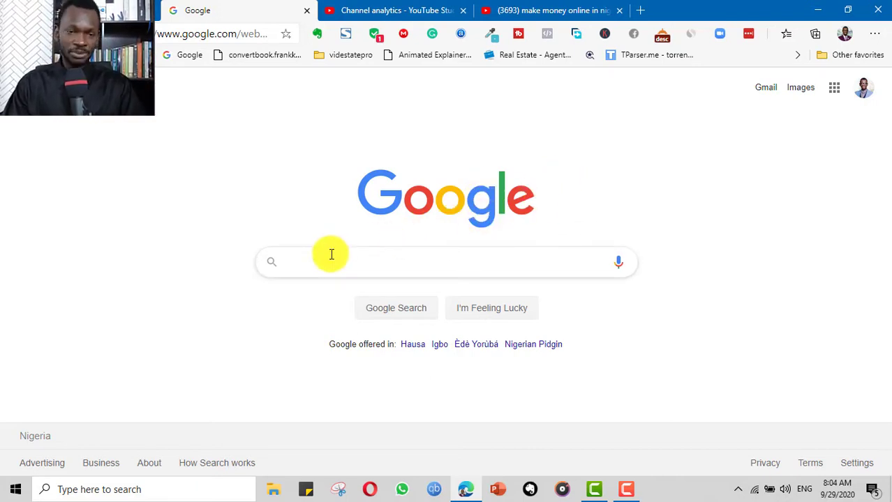
{"action": "type", "text": "make money on"}
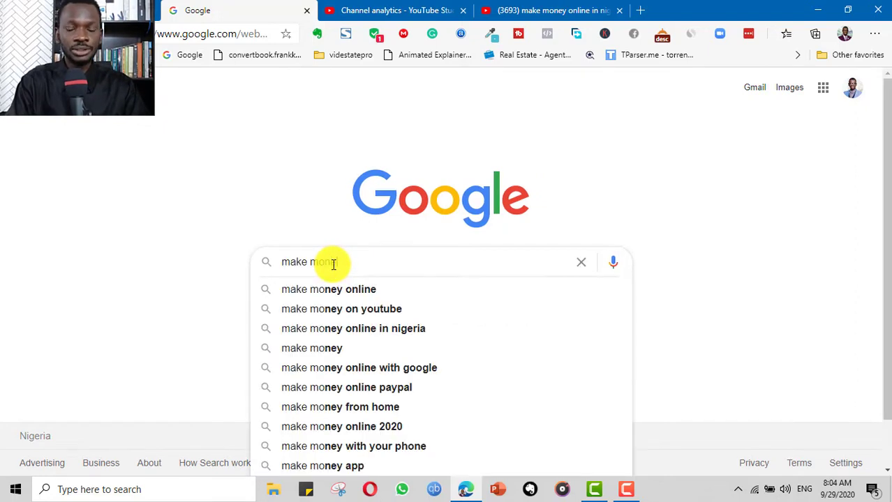
{"action": "type", "text": "line"}
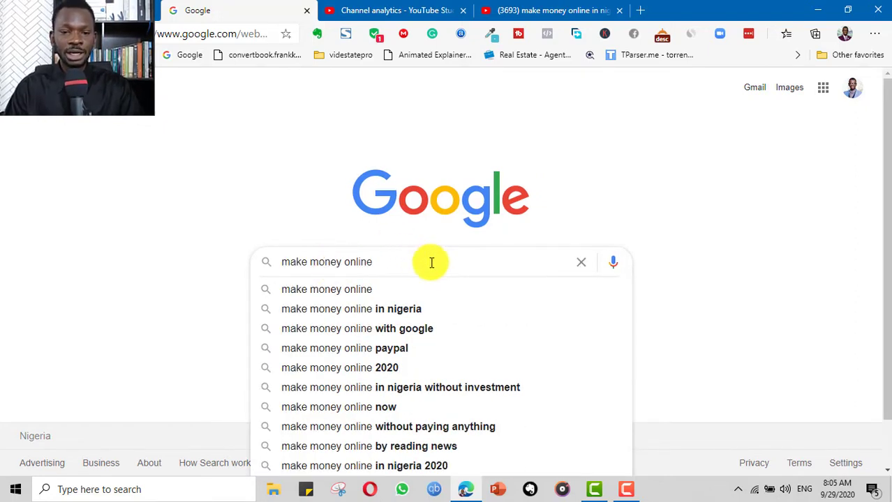
{"action": "scroll", "coordinate": [446, 293], "scroll_direction": "down", "scroll_amount": 1}
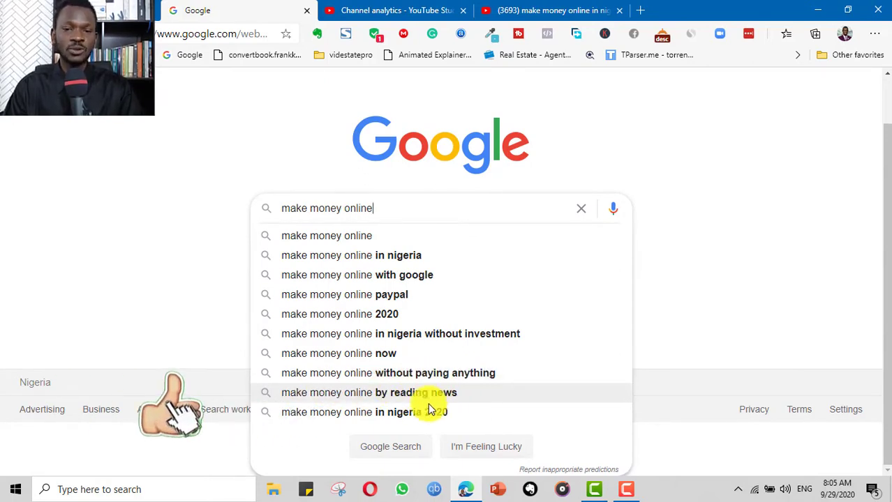
{"action": "left_click", "coordinate": [396, 256]}
- Look through the Google results, including People also ask, and the related searches at the end of the page
{"action": "scroll", "coordinate": [615, 168], "scroll_direction": "down", "scroll_amount": 10}
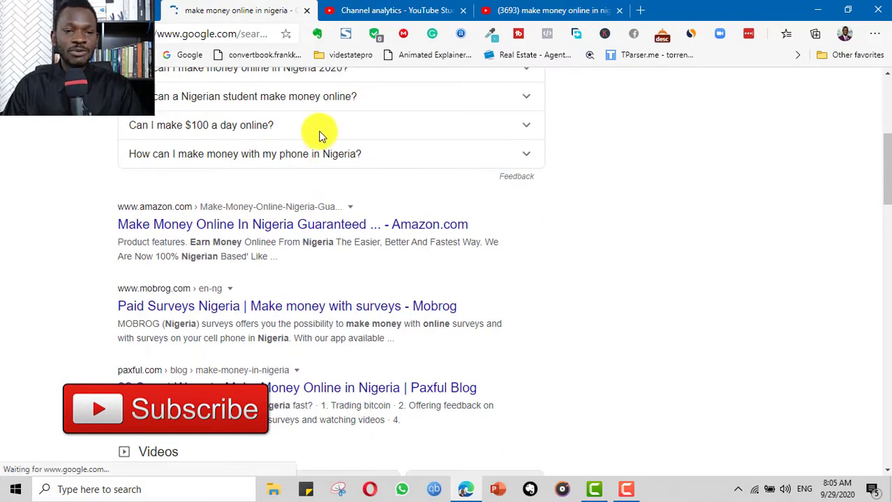
{"action": "scroll", "coordinate": [321, 136], "scroll_direction": "up", "scroll_amount": 2}
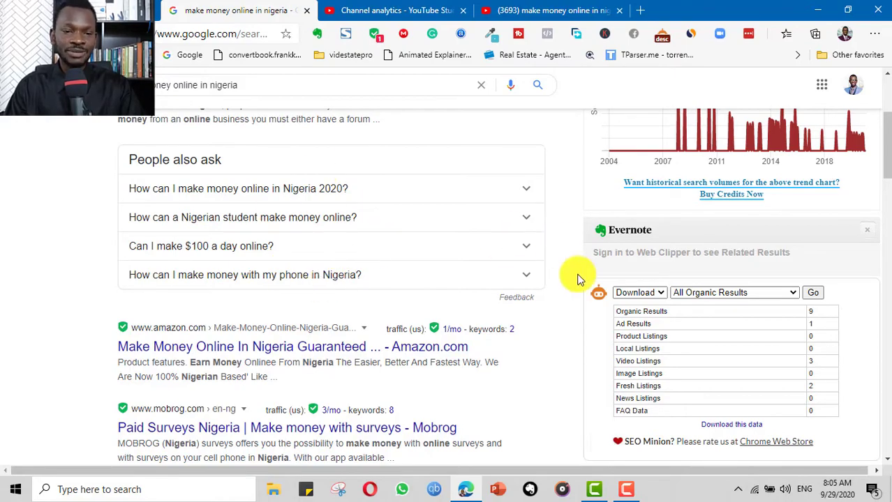
{"action": "scroll", "coordinate": [578, 279], "scroll_direction": "down", "scroll_amount": 12}
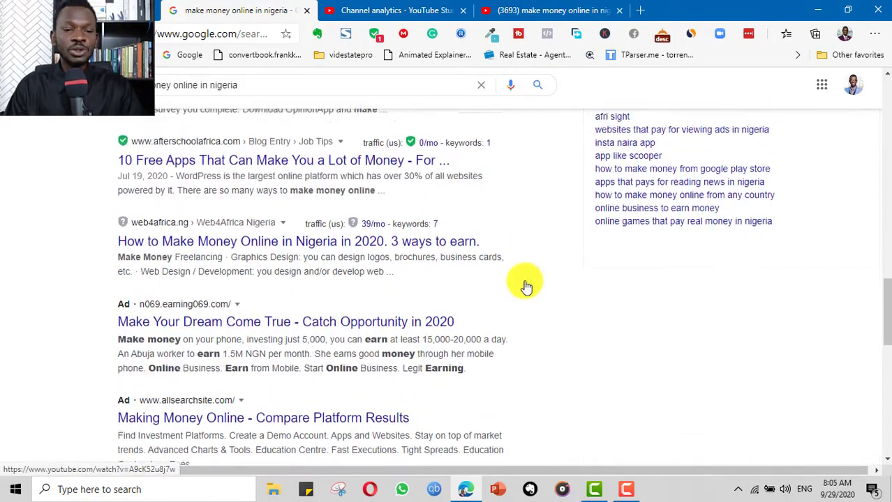
{"action": "scroll", "coordinate": [523, 284], "scroll_direction": "down", "scroll_amount": 10}
{"action": "scroll", "coordinate": [354, 289], "scroll_direction": "up", "scroll_amount": 1}
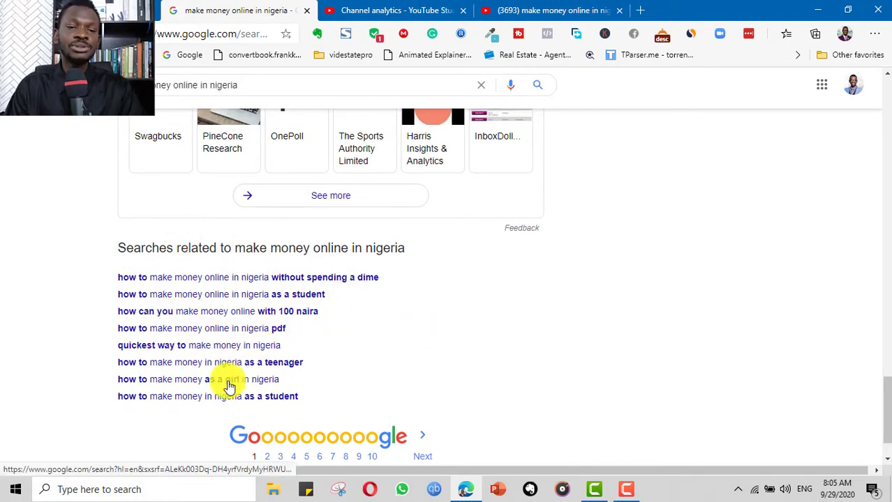
- Show the suggestions for the current Google query and compare them with the related searches at the page's end
{"action": "key", "text": "Home"}
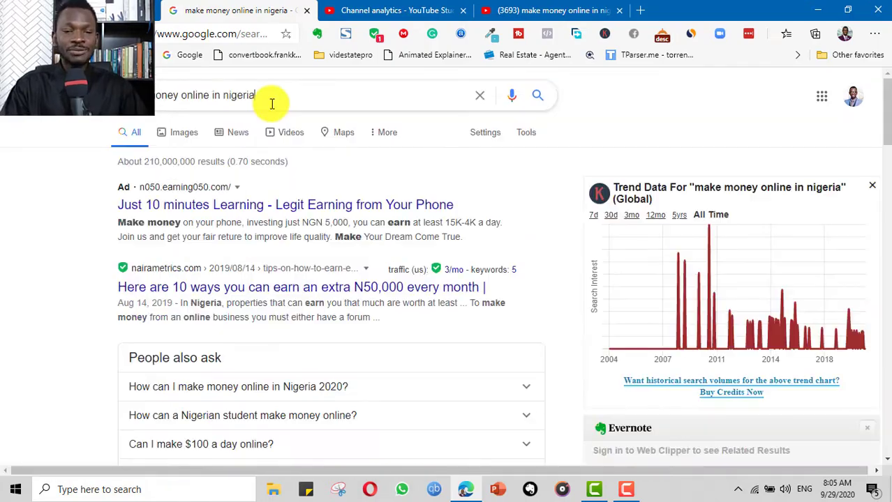
{"action": "left_click", "coordinate": [272, 103]}
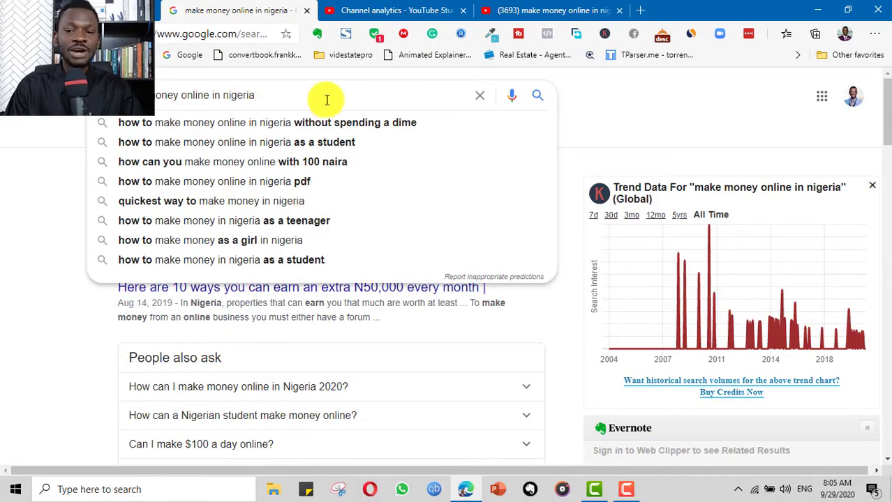
{"action": "scroll", "coordinate": [393, 244], "scroll_direction": "down", "scroll_amount": 10}
{"action": "scroll", "coordinate": [388, 272], "scroll_direction": "down", "scroll_amount": 10}
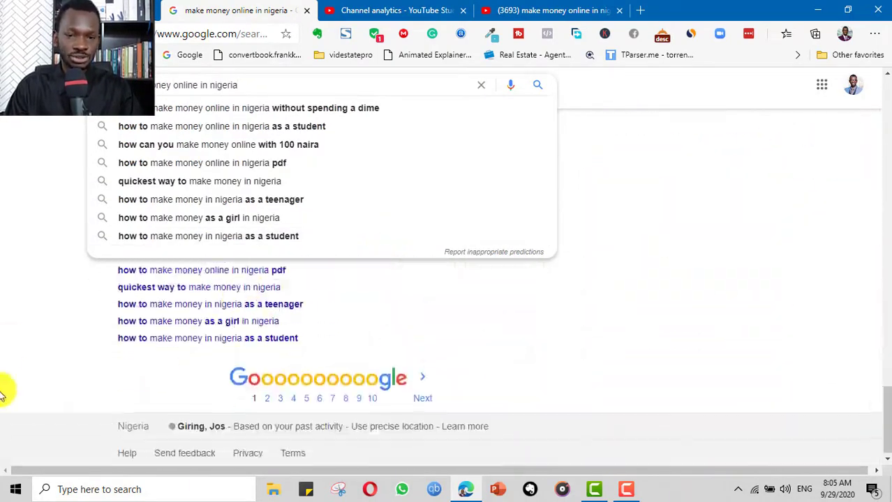
{"action": "left_click", "coordinate": [613, 277]}
{"action": "scroll", "coordinate": [625, 287], "scroll_direction": "up", "scroll_amount": 15}
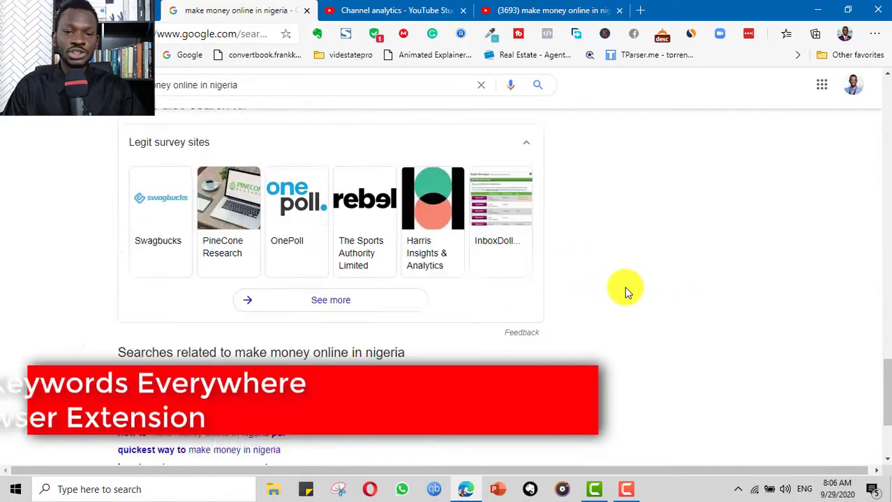
{"action": "scroll", "coordinate": [559, 299], "scroll_direction": "up", "scroll_amount": 10}
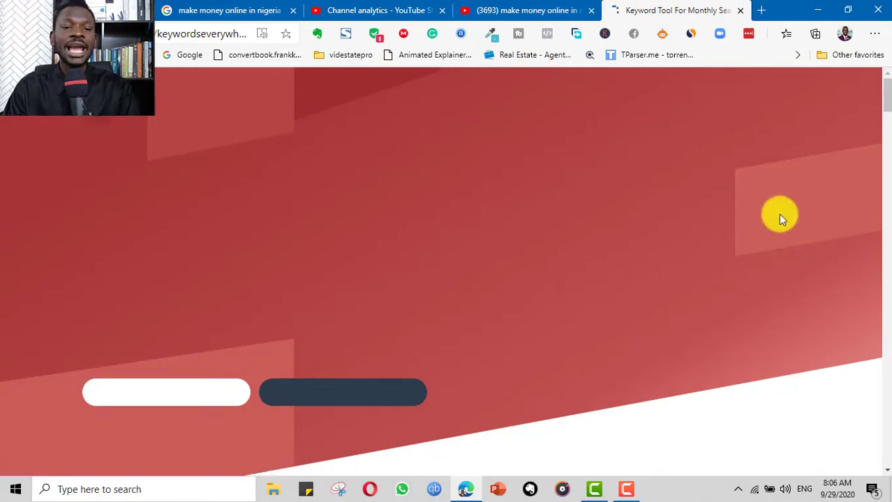
- Look over the Keywords Everywhere website's home page
{"action": "scroll", "coordinate": [796, 245], "scroll_direction": "down", "scroll_amount": 4}
{"action": "scroll", "coordinate": [798, 248], "scroll_direction": "down", "scroll_amount": 10}
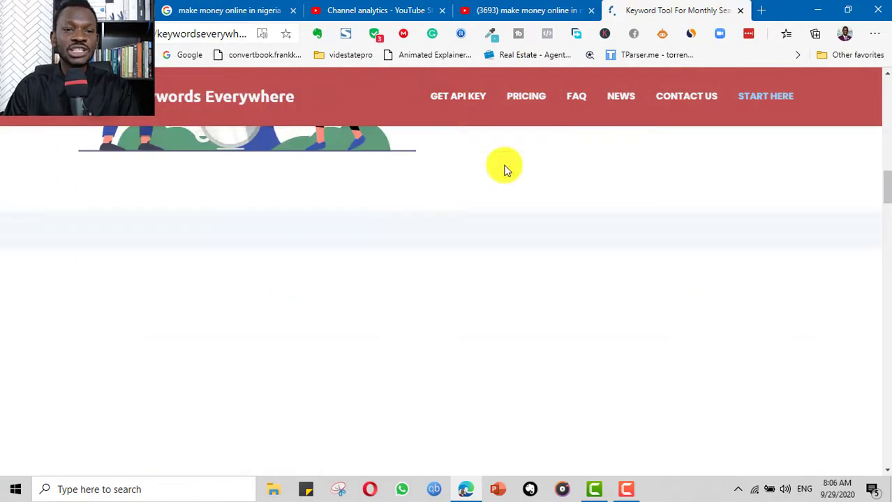
- Return to the Google results and examine the Related Keywords list supplied by Keywords Everywhere
{"action": "left_click", "coordinate": [232, 15]}
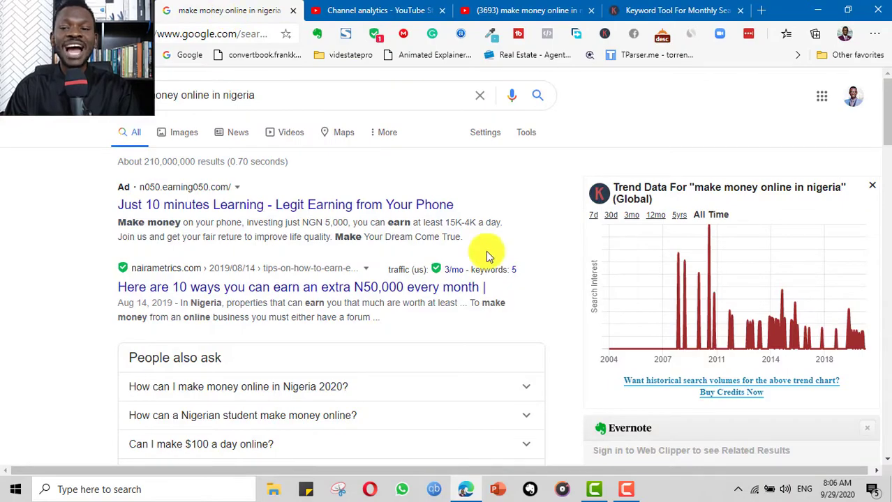
{"action": "scroll", "coordinate": [722, 286], "scroll_direction": "down", "scroll_amount": 3}
{"action": "scroll", "coordinate": [722, 286], "scroll_direction": "down", "scroll_amount": 5}
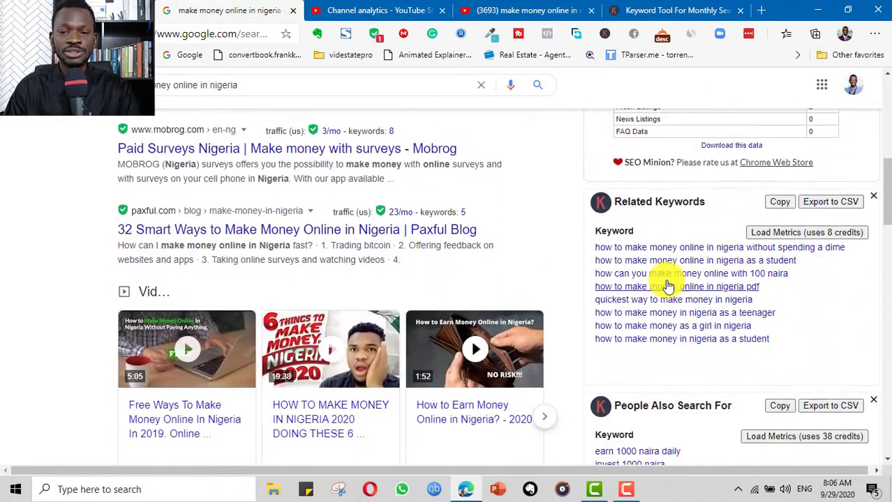
- Read through the People Also Search For keywords that Keywords Everywhere supplies for the Google query, down to the list's end
{"action": "scroll", "coordinate": [662, 229], "scroll_direction": "down", "scroll_amount": 7}
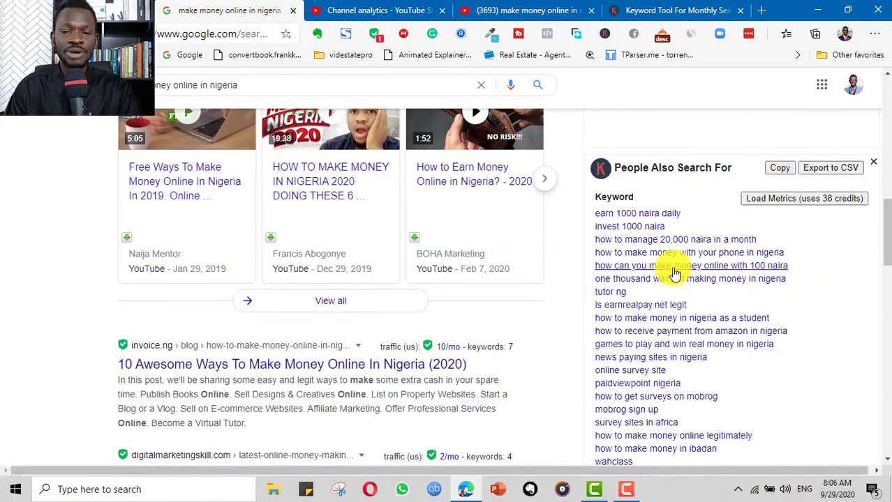
{"action": "scroll", "coordinate": [656, 308], "scroll_direction": "down", "scroll_amount": 2}
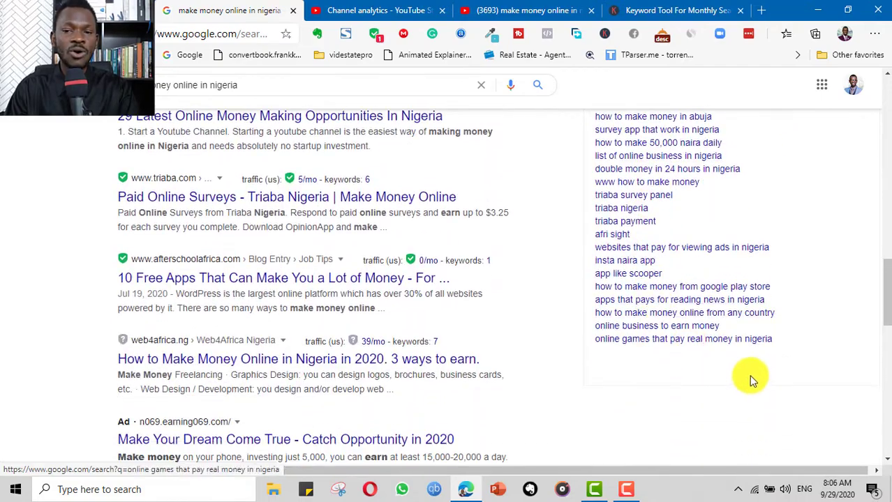
{"action": "scroll", "coordinate": [750, 379], "scroll_direction": "up", "scroll_amount": 7}
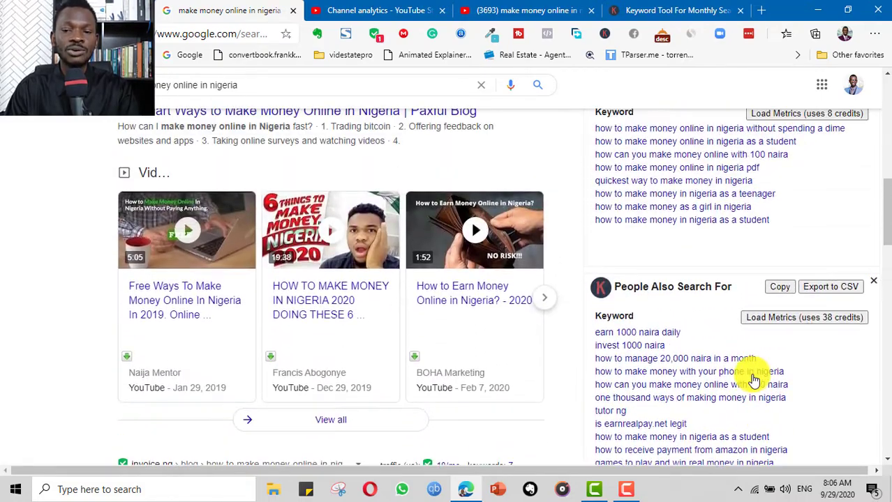
{"action": "scroll", "coordinate": [750, 374], "scroll_direction": "up", "scroll_amount": 3}
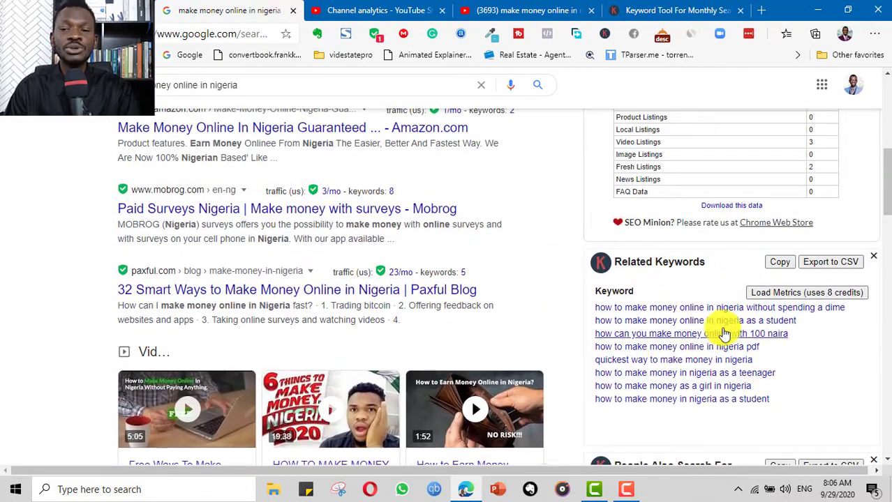
{"action": "scroll", "coordinate": [724, 335], "scroll_direction": "down", "scroll_amount": 5}
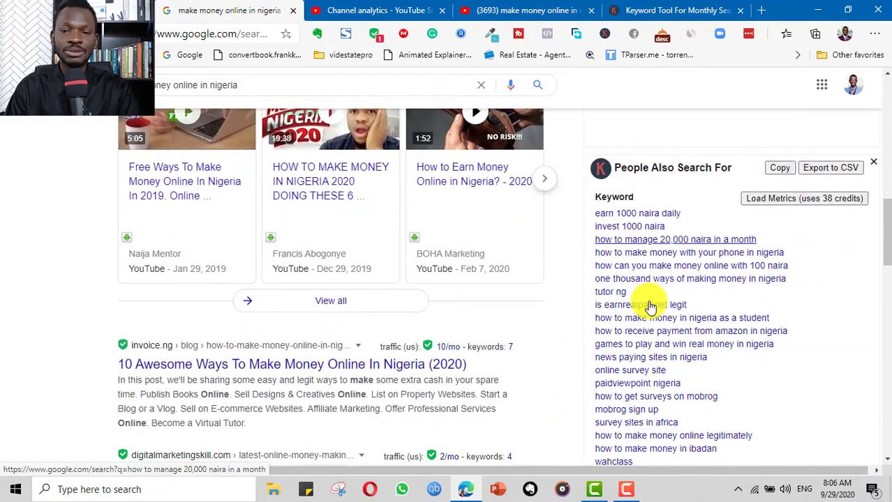
{"action": "scroll", "coordinate": [712, 311], "scroll_direction": "down", "scroll_amount": 3}
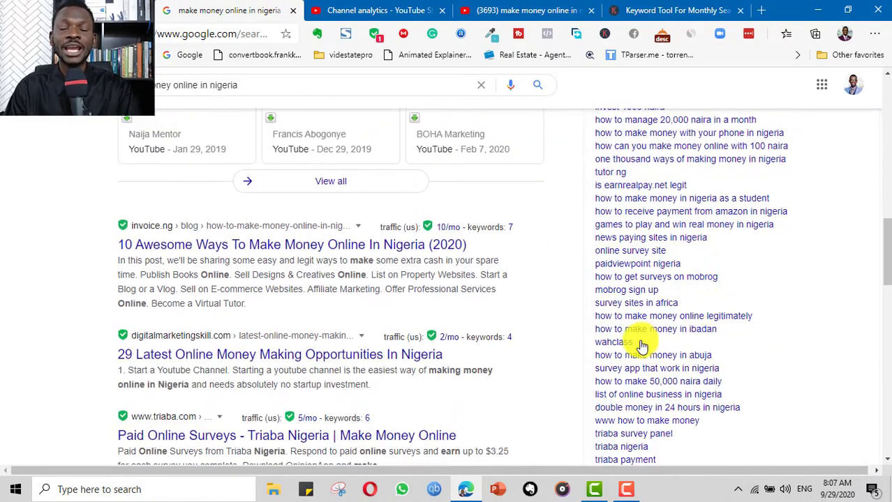
{"action": "scroll", "coordinate": [719, 330], "scroll_direction": "down", "scroll_amount": 2}
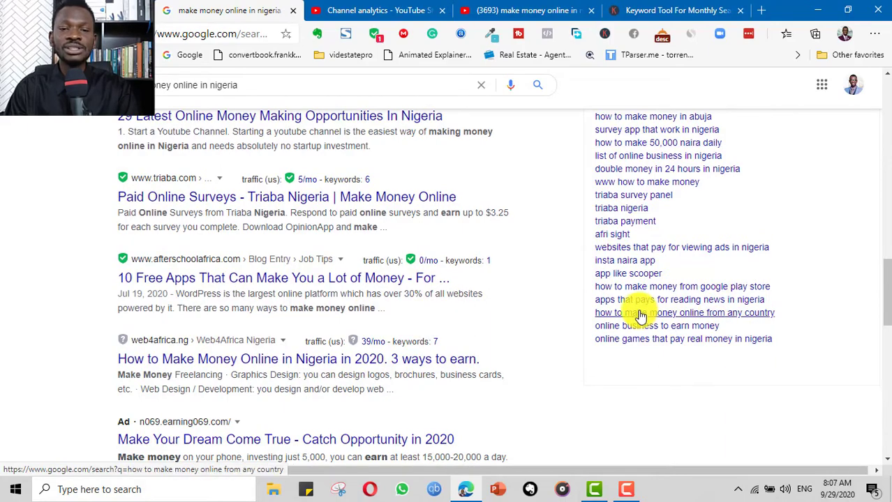
{"action": "scroll", "coordinate": [756, 363], "scroll_direction": "up", "scroll_amount": 5}
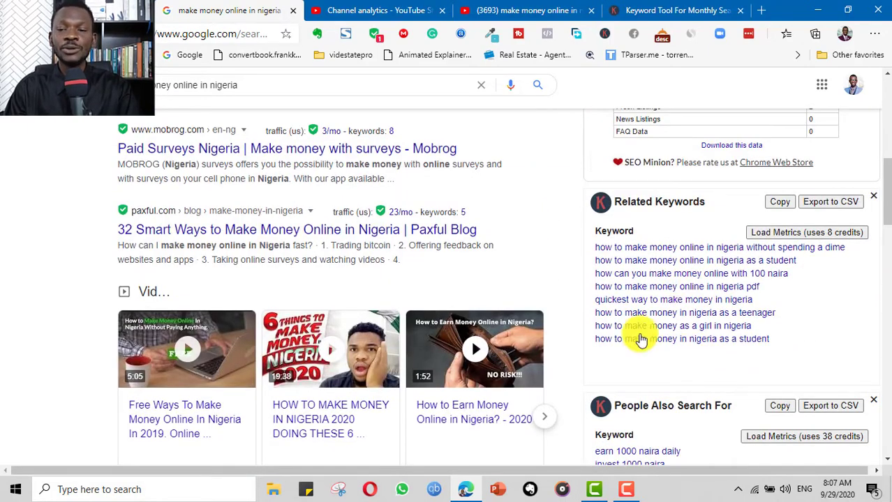
- Review the Related Keywords and People Also Search For lists together as sources of keyword ideas for the video
{"action": "scroll", "coordinate": [760, 343], "scroll_direction": "down", "scroll_amount": 10}
{"action": "scroll", "coordinate": [761, 347], "scroll_direction": "up", "scroll_amount": 6}
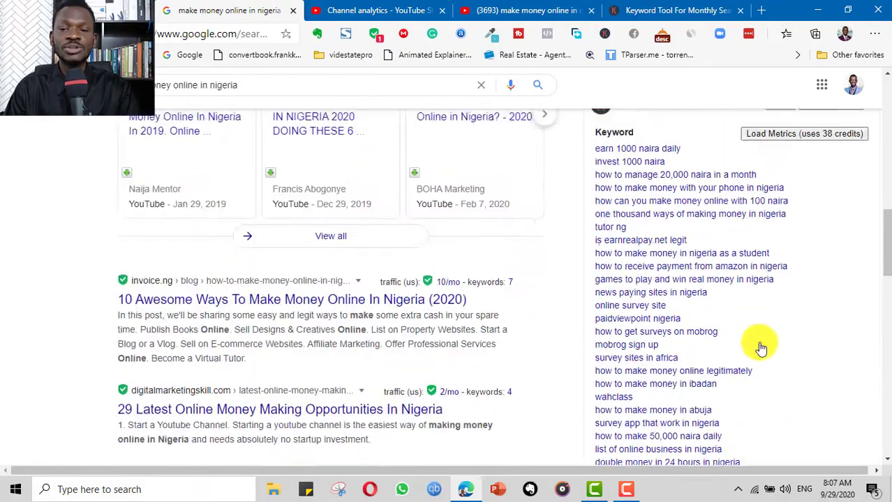
{"action": "scroll", "coordinate": [761, 347], "scroll_direction": "up", "scroll_amount": 9}
{"action": "scroll", "coordinate": [745, 342], "scroll_direction": "down", "scroll_amount": 5}
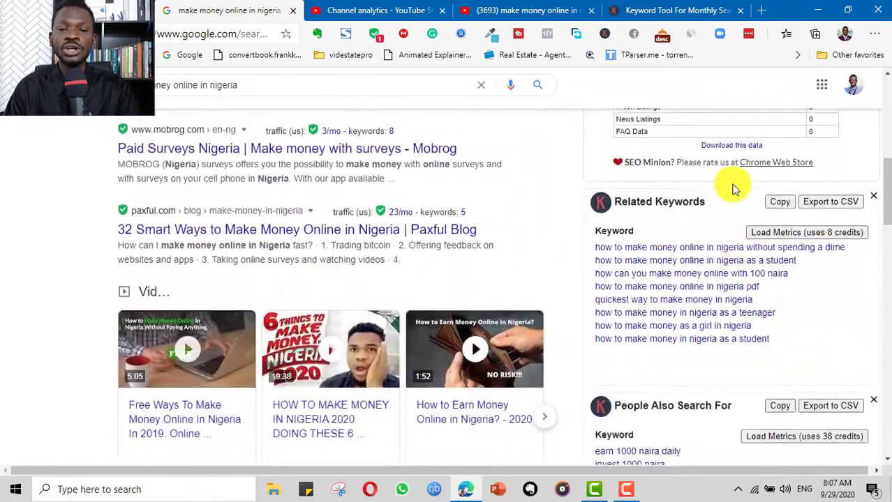
{"action": "scroll", "coordinate": [794, 353], "scroll_direction": "down", "scroll_amount": 4}
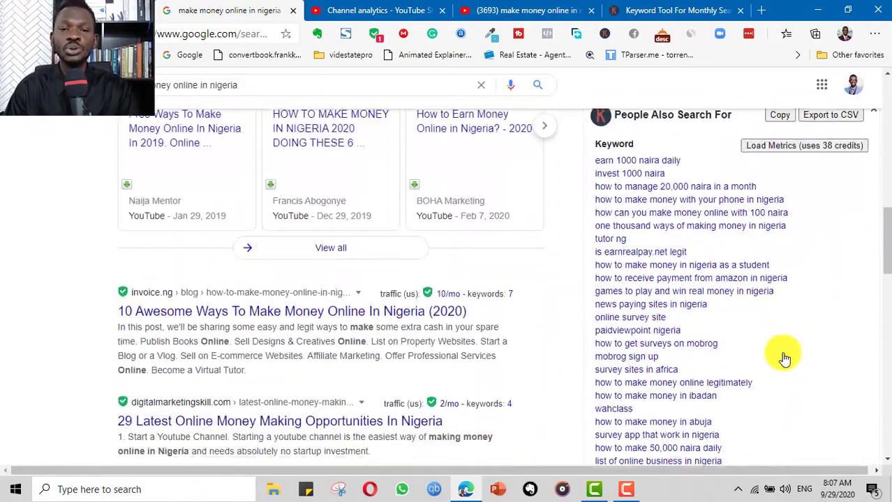
{"action": "scroll", "coordinate": [796, 349], "scroll_direction": "down", "scroll_amount": 2}
{"action": "scroll", "coordinate": [796, 349], "scroll_direction": "up", "scroll_amount": 4}
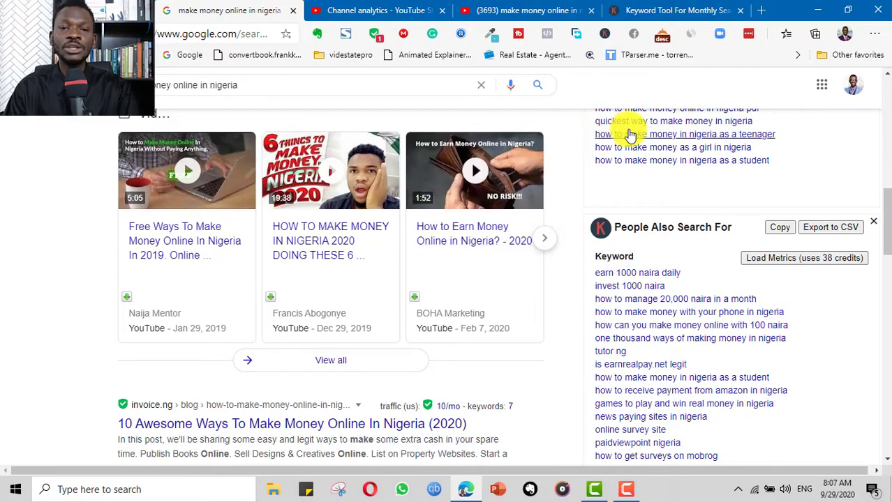
{"action": "mouse_move", "coordinate": [516, 160]}
{"action": "scroll", "coordinate": [757, 238], "scroll_direction": "up", "scroll_amount": 3}
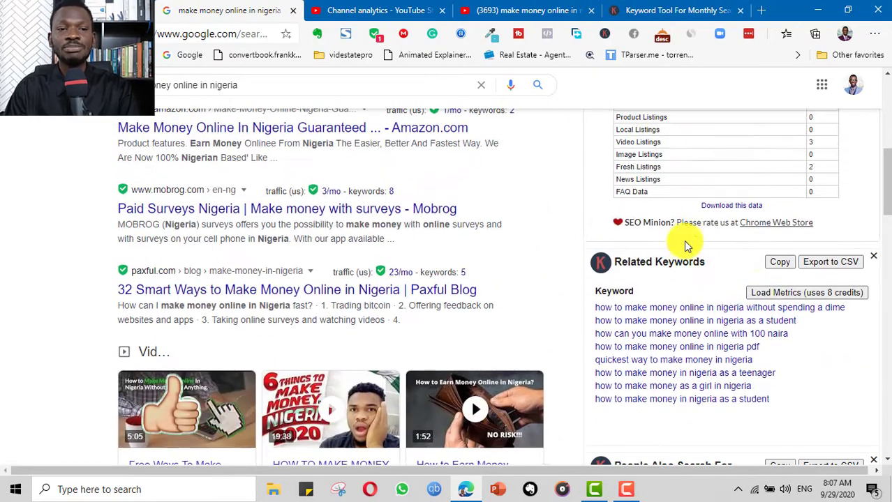
{"action": "scroll", "coordinate": [542, 229], "scroll_direction": "up", "scroll_amount": 3}
{"action": "scroll", "coordinate": [547, 227], "scroll_direction": "up", "scroll_amount": 2}
{"action": "scroll", "coordinate": [550, 220], "scroll_direction": "down", "scroll_amount": 4}
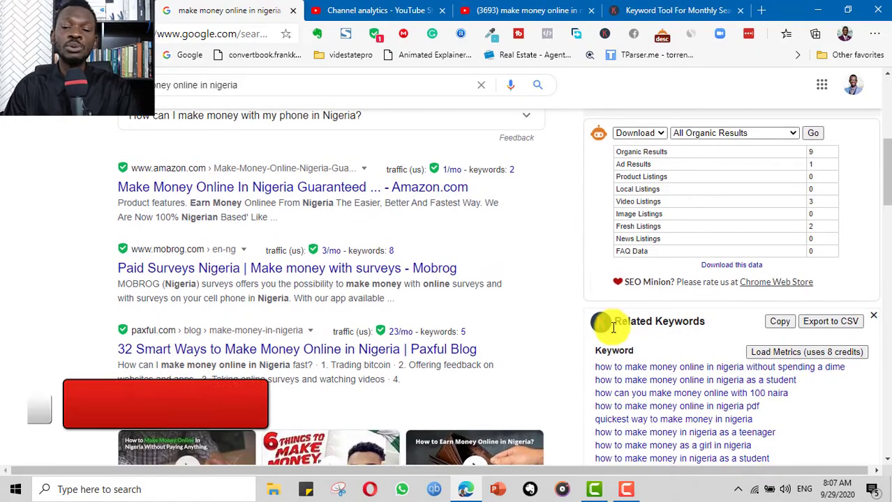
- Return to the Keywords Everywhere home page and view its browser installation options
{"action": "left_click", "coordinate": [655, 16]}
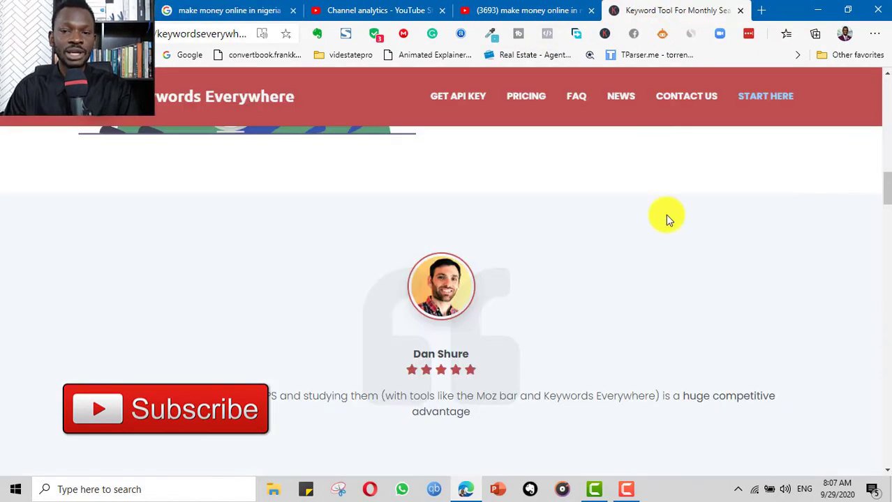
{"action": "scroll", "coordinate": [693, 263], "scroll_direction": "up", "scroll_amount": 15}
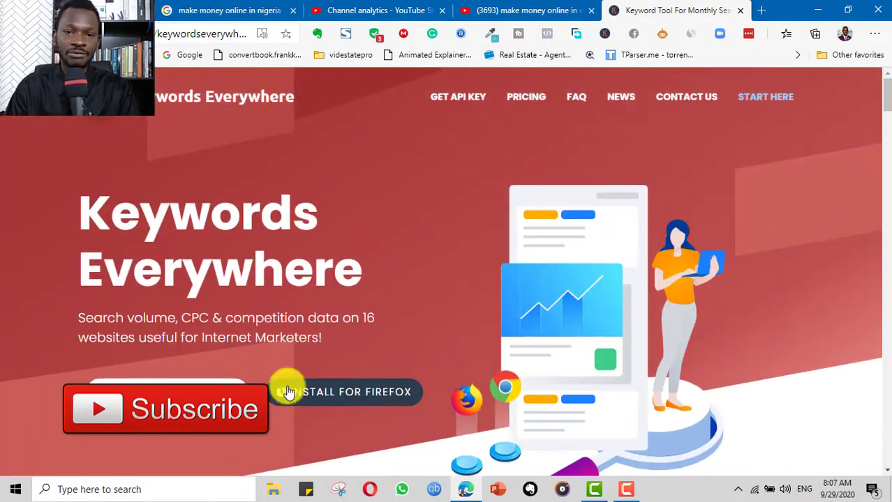
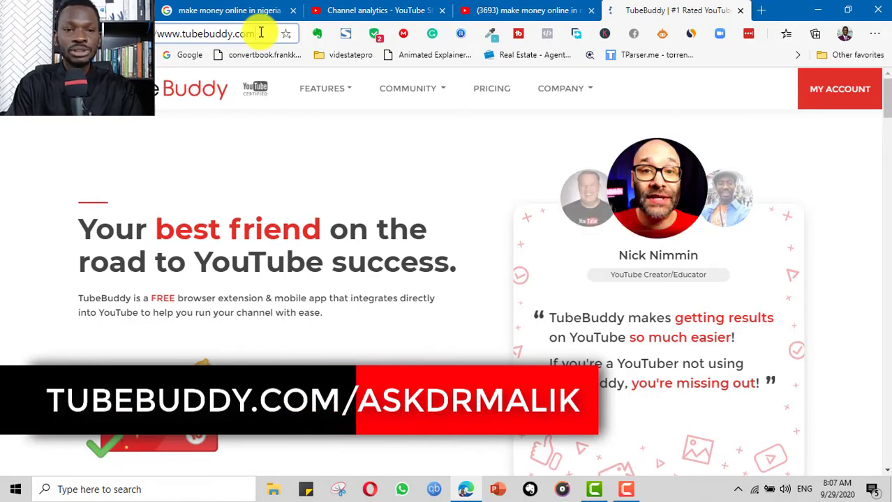
{"action": "left_click", "coordinate": [260, 32]}
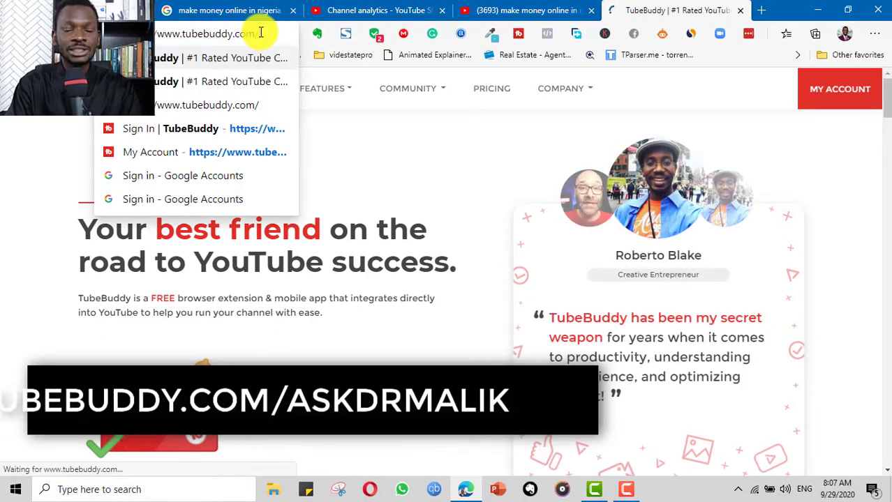
{"action": "type", "text": "/askdrmalik"}
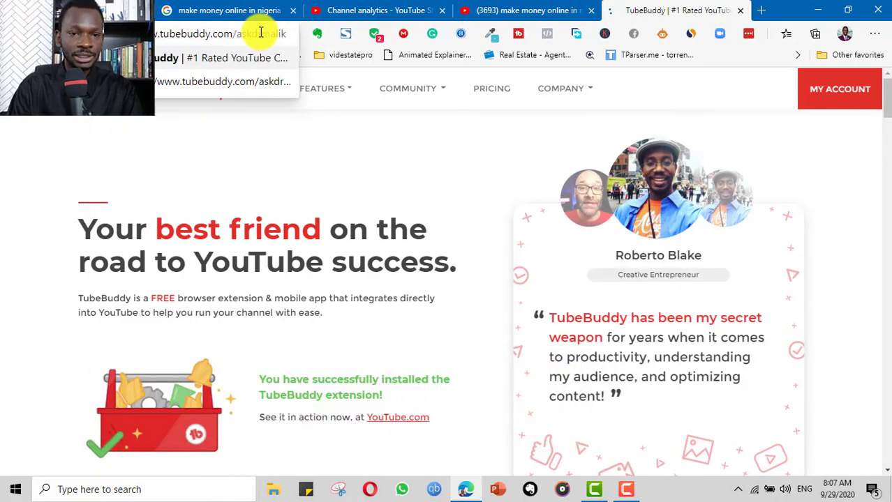
{"action": "key", "text": "Return"}
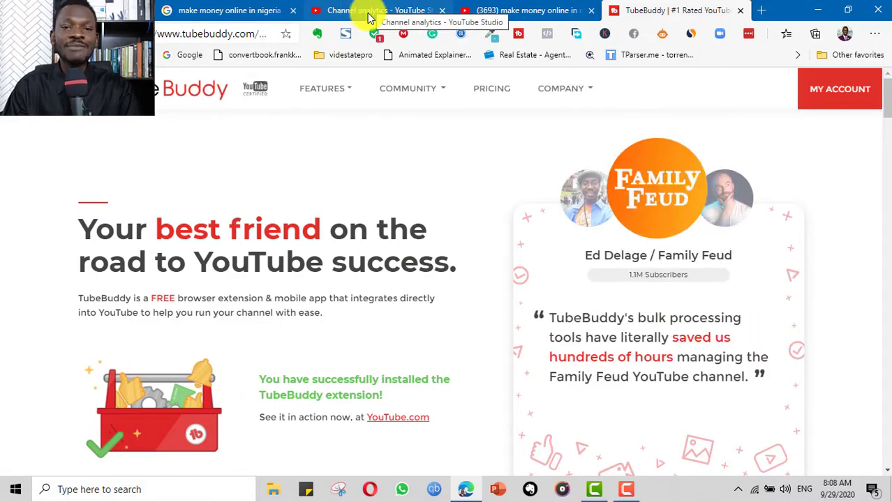
- Return to the YouTube results for "make money online in nigeria" and examine the Keywords Everywhere insights, trend data and TubeBuddy Search Explorer
{"action": "left_click", "coordinate": [369, 17]}
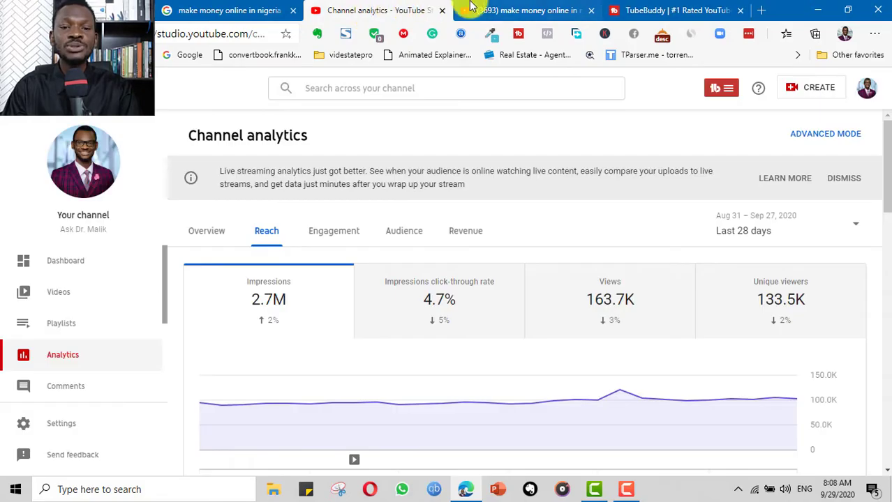
{"action": "left_click", "coordinate": [507, 10]}
{"action": "scroll", "coordinate": [438, 178], "scroll_direction": "up", "scroll_amount": 10}
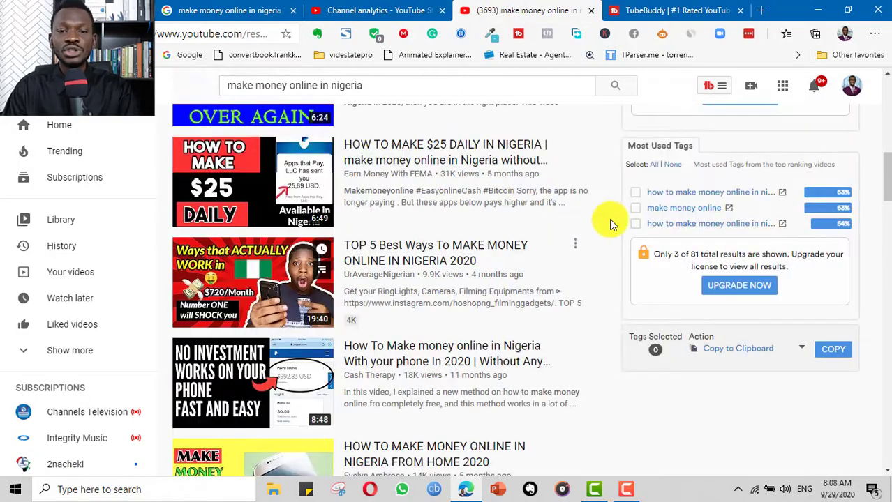
{"action": "scroll", "coordinate": [602, 242], "scroll_direction": "down", "scroll_amount": 2}
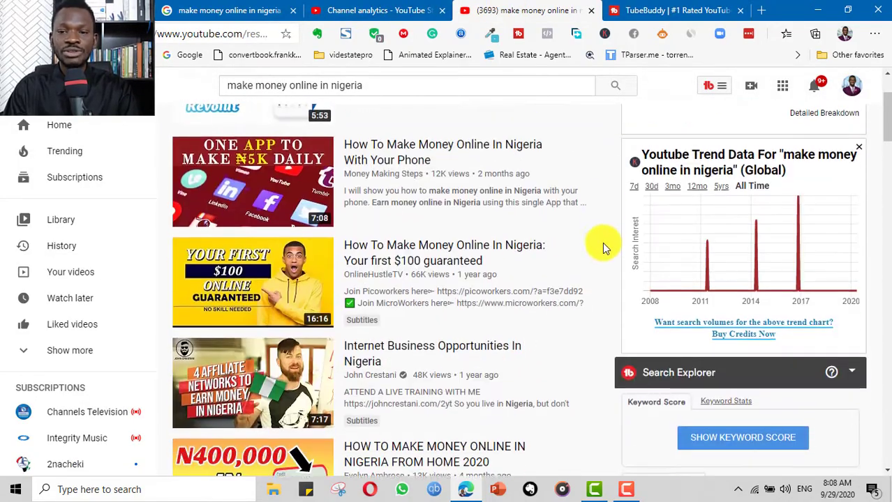
{"action": "scroll", "coordinate": [603, 242], "scroll_direction": "up", "scroll_amount": 2}
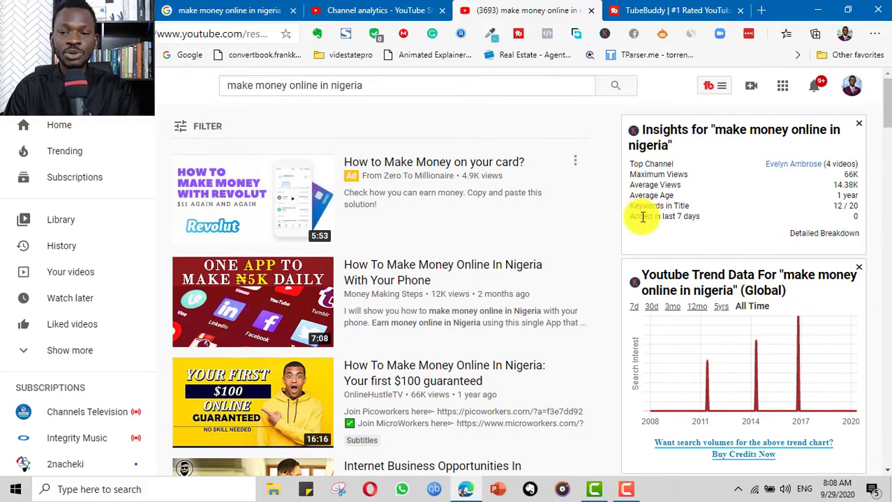
{"action": "scroll", "coordinate": [757, 285], "scroll_direction": "down", "scroll_amount": 2}
{"action": "scroll", "coordinate": [700, 296], "scroll_direction": "down", "scroll_amount": 3}
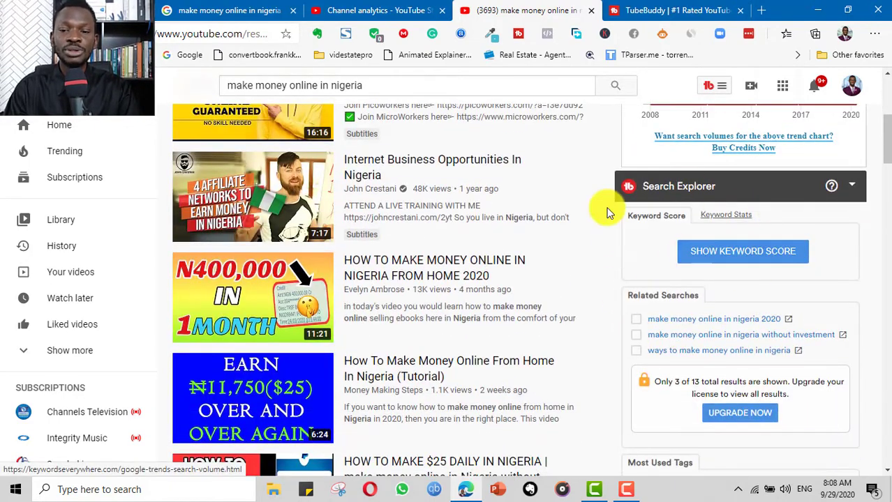
{"action": "scroll", "coordinate": [761, 337], "scroll_direction": "down", "scroll_amount": 4}
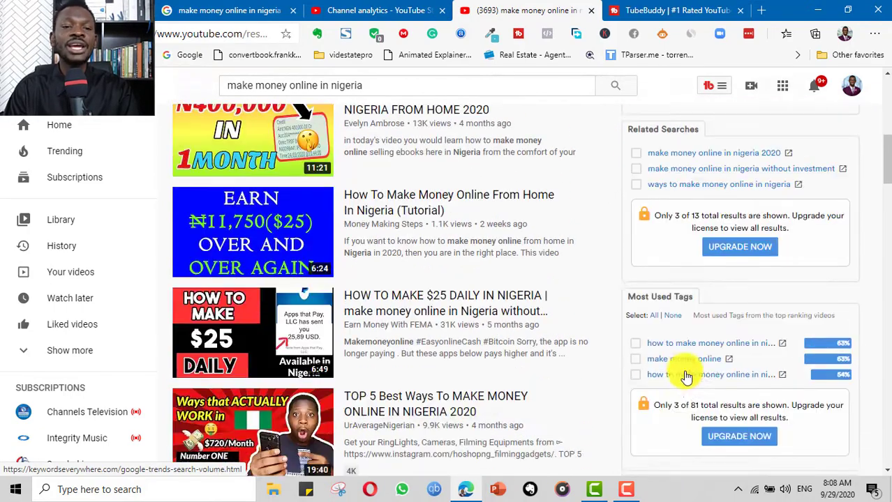
{"action": "scroll", "coordinate": [583, 351], "scroll_direction": "up", "scroll_amount": 5}
{"action": "scroll", "coordinate": [584, 351], "scroll_direction": "up", "scroll_amount": 3}
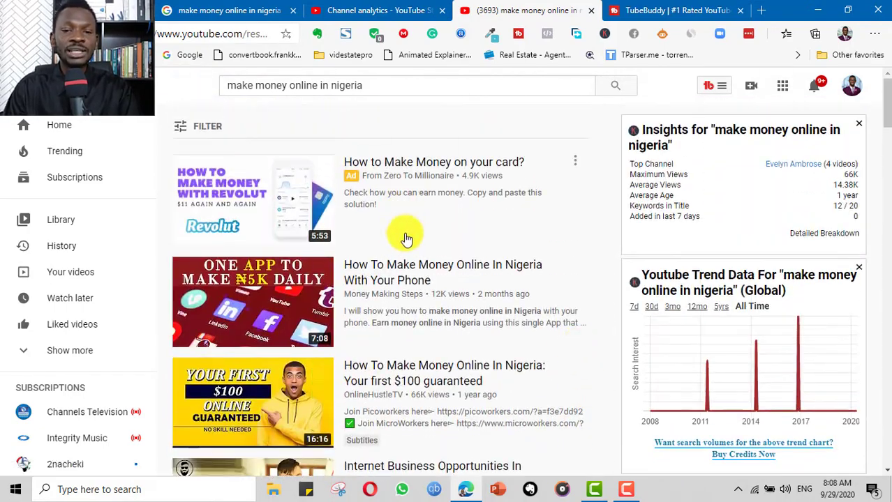
{"action": "scroll", "coordinate": [390, 235], "scroll_direction": "down", "scroll_amount": 1}
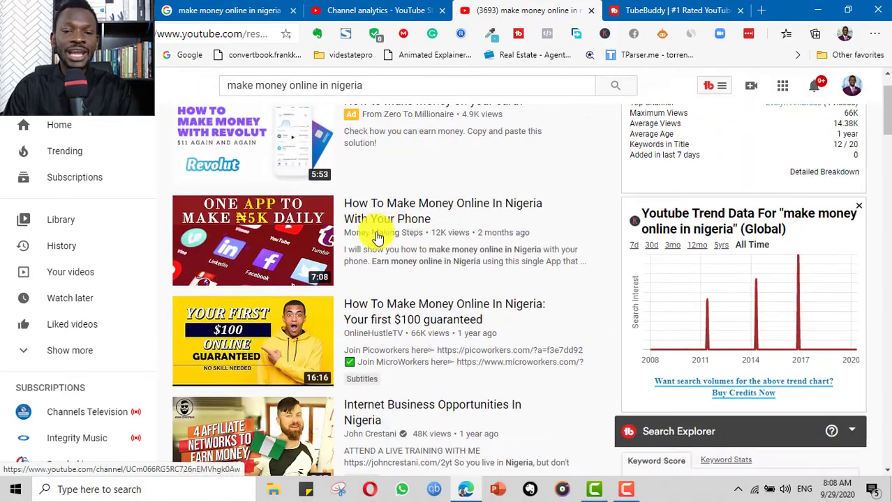
- Open the video "How To Make Money Online In Nigeria With Your Phone" and examine its TubeBuddy Videolytics and tag lists
{"action": "left_click", "coordinate": [403, 210]}
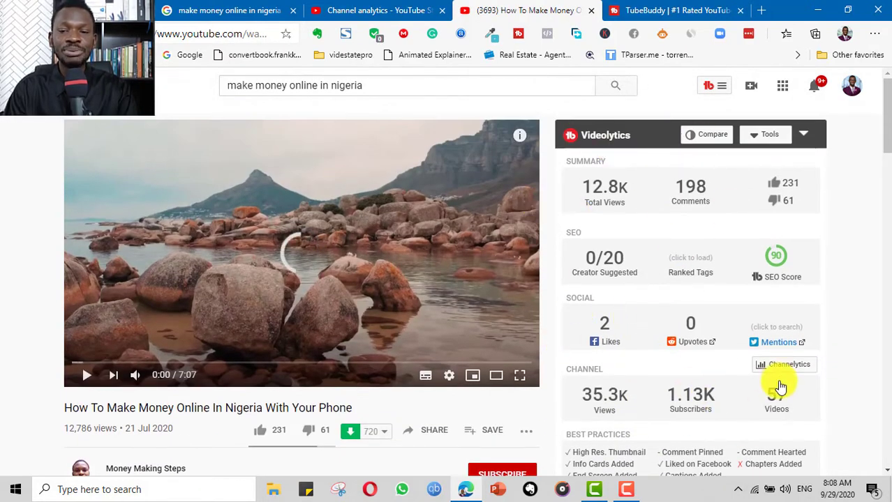
{"action": "scroll", "coordinate": [767, 384], "scroll_direction": "down", "scroll_amount": 3}
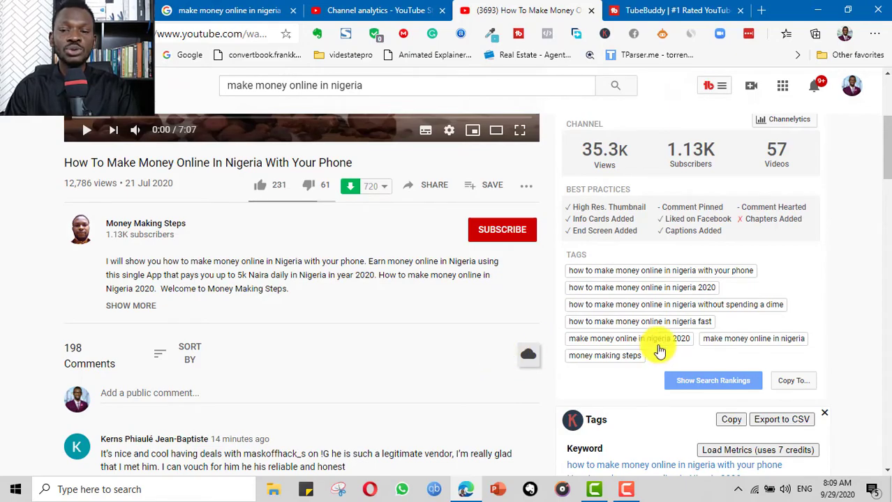
{"action": "scroll", "coordinate": [659, 352], "scroll_direction": "down", "scroll_amount": 1}
{"action": "scroll", "coordinate": [710, 375], "scroll_direction": "down", "scroll_amount": 2}
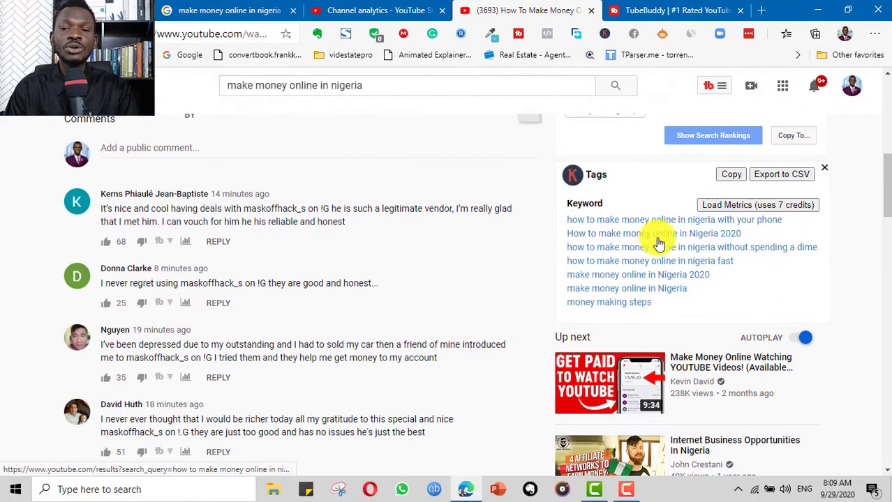
{"action": "scroll", "coordinate": [750, 284], "scroll_direction": "up", "scroll_amount": 1}
{"action": "scroll", "coordinate": [656, 230], "scroll_direction": "up", "scroll_amount": 3}
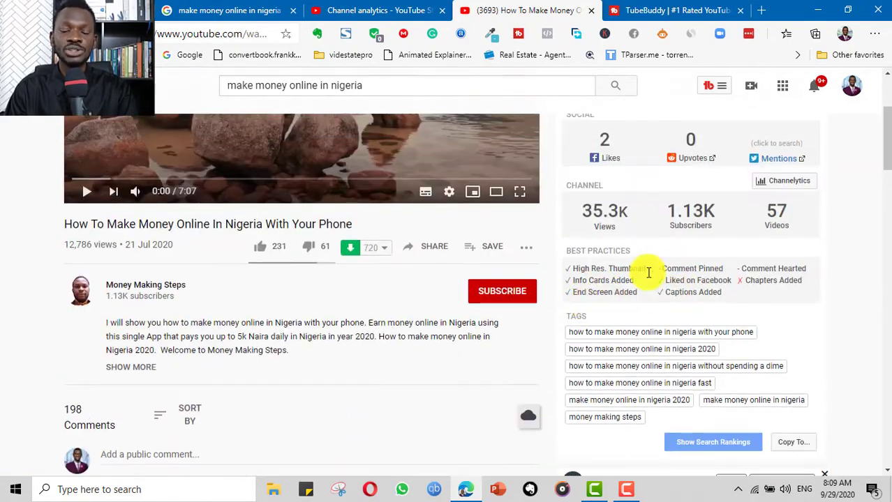
{"action": "scroll", "coordinate": [614, 314], "scroll_direction": "down", "scroll_amount": 2}
{"action": "scroll", "coordinate": [628, 384], "scroll_direction": "down", "scroll_amount": 2}
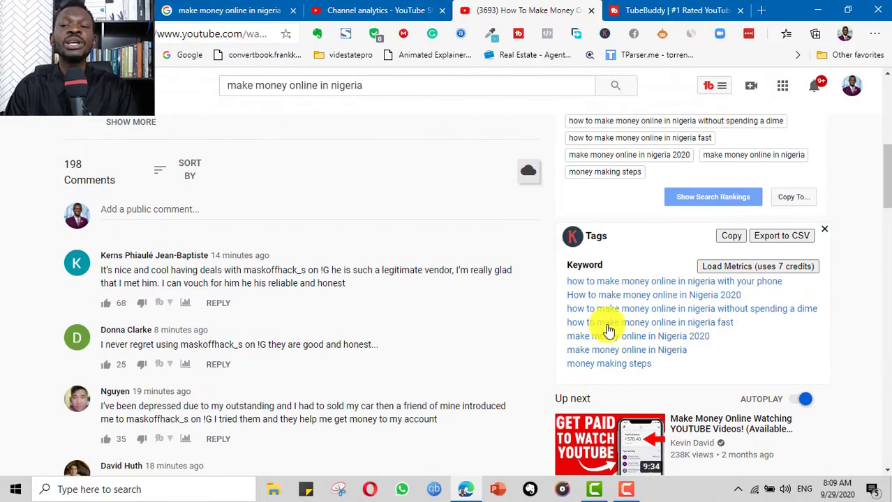
{"action": "scroll", "coordinate": [579, 314], "scroll_direction": "up", "scroll_amount": 6}
- Close the TubeBuddy website, launch TubeBuddy's Keyword Explorer on the video page and explore the keyword "make money online"
{"action": "left_click", "coordinate": [740, 10]}
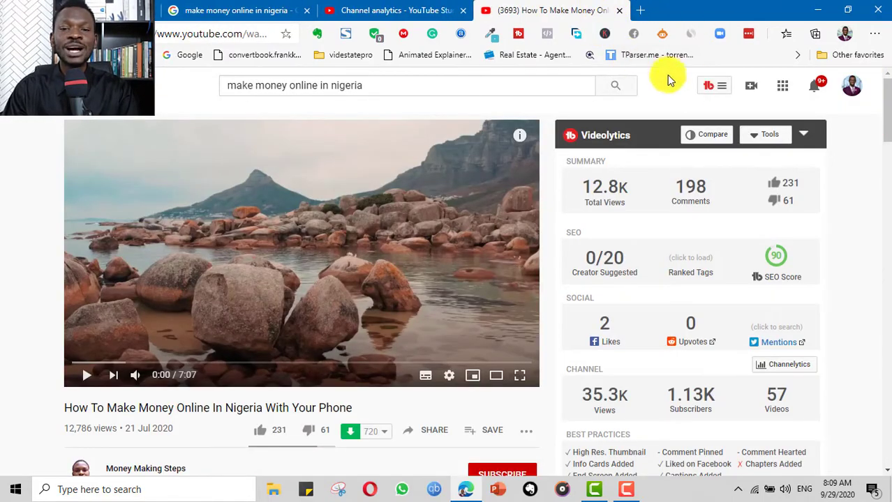
{"action": "left_click", "coordinate": [721, 91]}
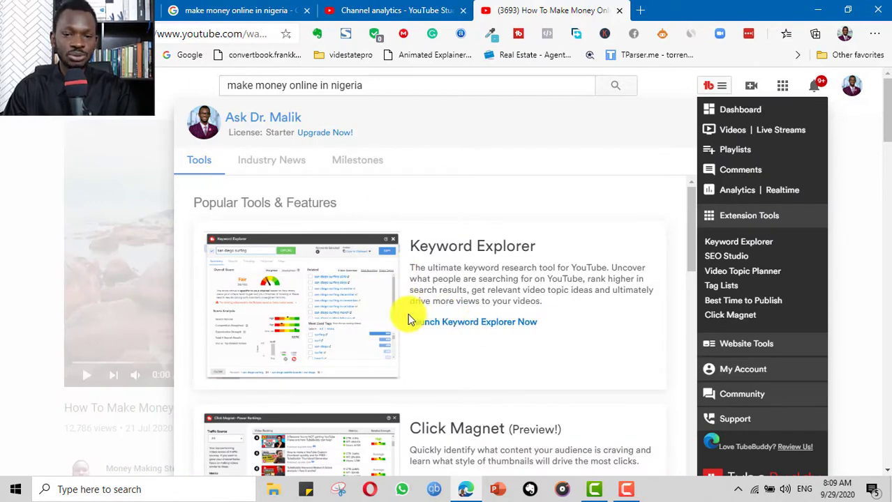
{"action": "left_click", "coordinate": [462, 325]}
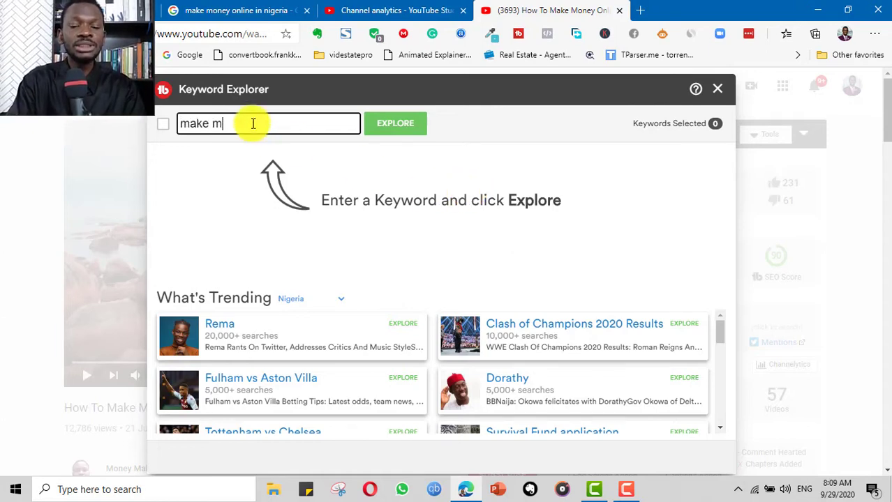
{"action": "type", "text": "oney online"}
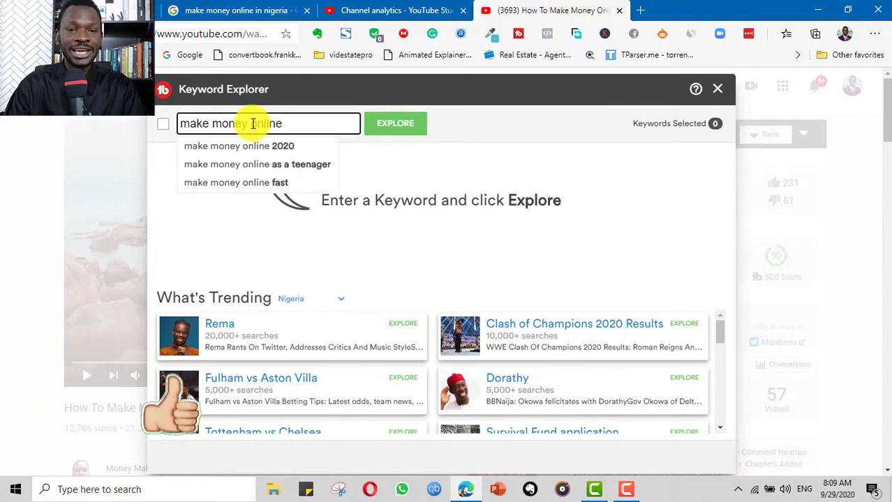
{"action": "key", "text": "Return"}
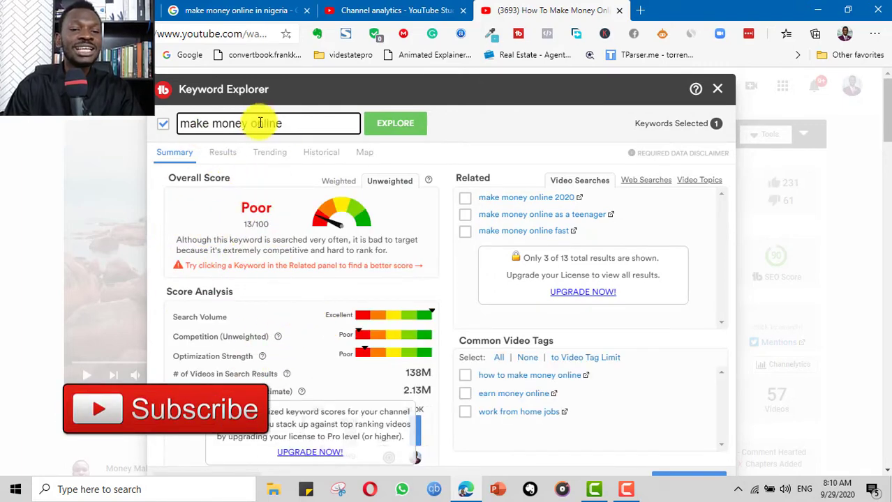
- Review the score for "make money online" and explore the narrower keyword "make money online in nigeria"
{"action": "left_click", "coordinate": [289, 125]}
{"action": "left_click_drag", "start_coordinate": [286, 125], "coordinate": [181, 124]}
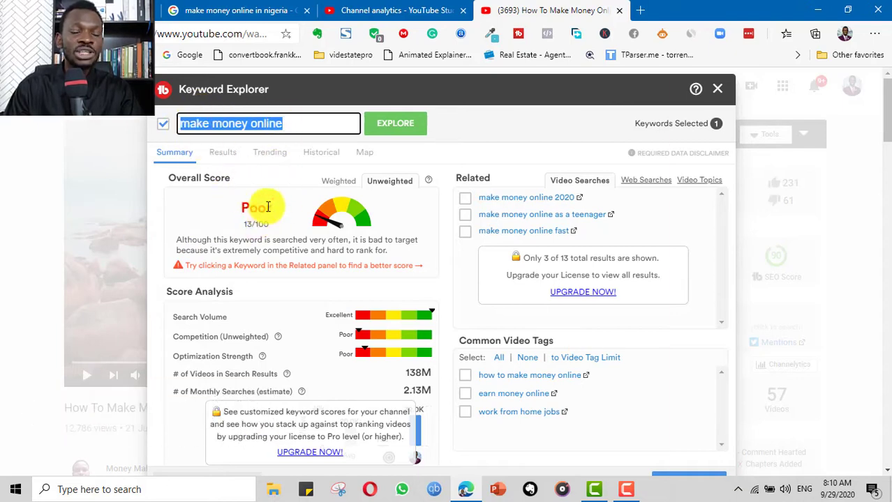
{"action": "left_click", "coordinate": [293, 360]}
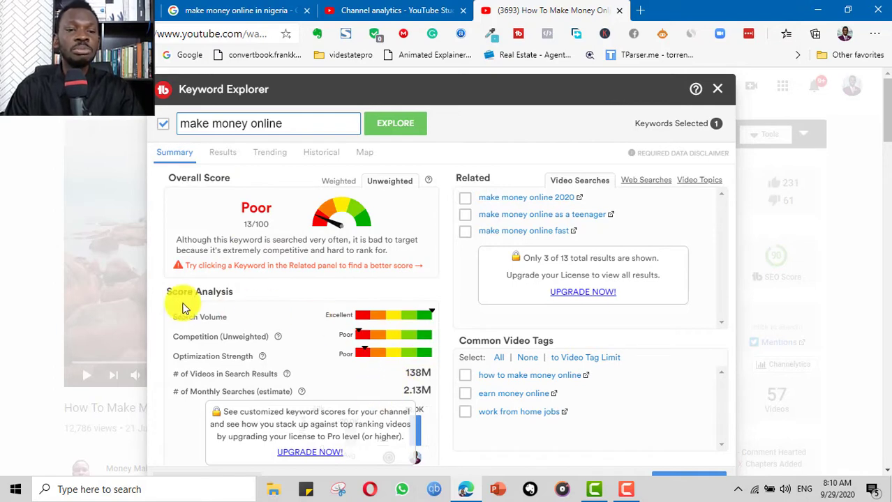
{"action": "left_click", "coordinate": [293, 125]}
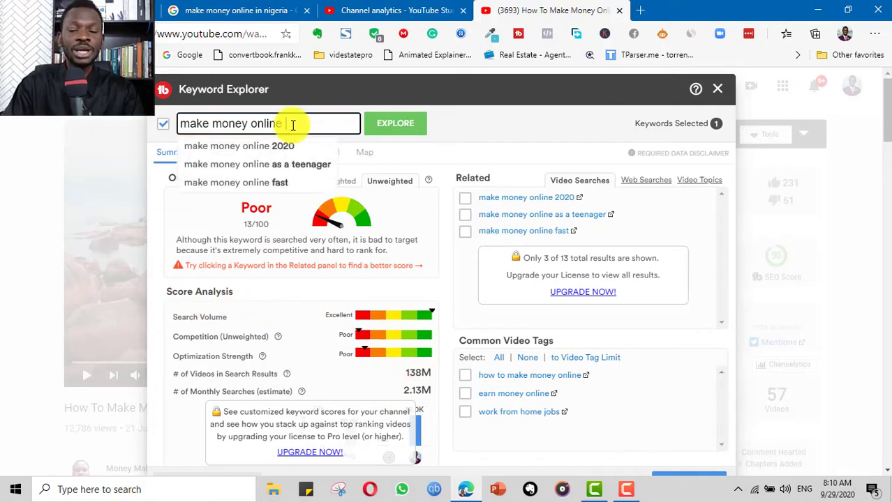
{"action": "type", "text": "in"}
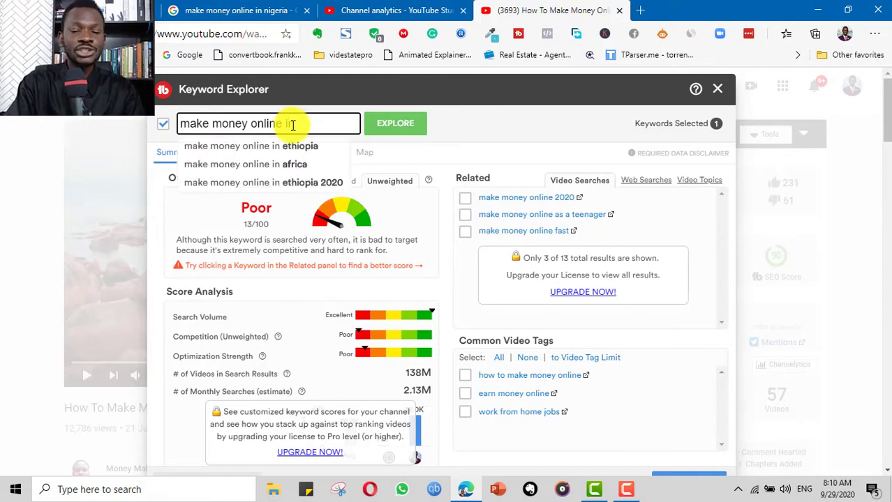
{"action": "type", "text": " nigeria"}
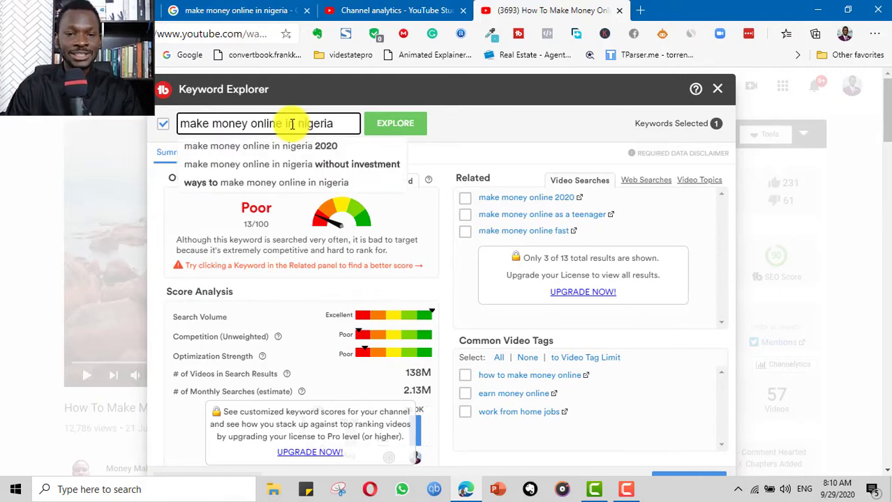
{"action": "key", "text": "Return"}
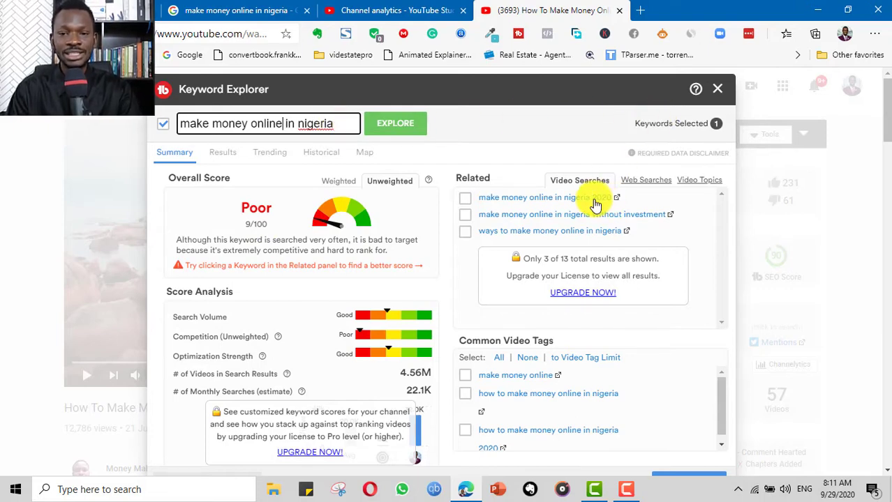
- Add the year to the keyword and explore "make money online in nigeria 2020"
{"action": "left_click", "coordinate": [346, 127]}
{"action": "type", "text": "2020"}
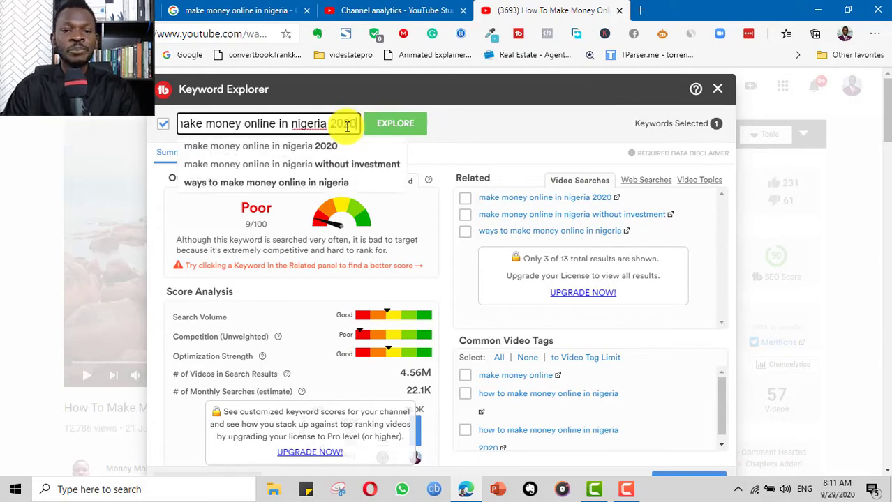
{"action": "left_click", "coordinate": [392, 126]}
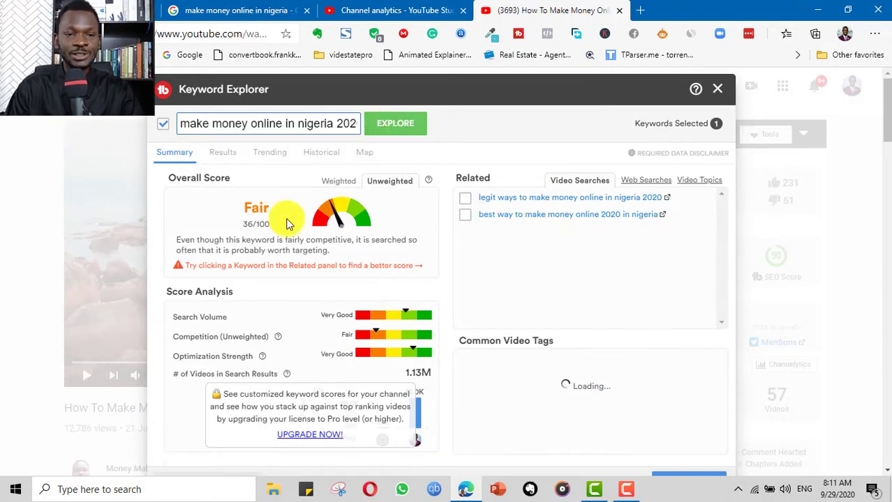
- Explore the keyword "how to make money online in nigeria 2020" and review its score and common video tags
{"action": "left_click", "coordinate": [182, 127]}
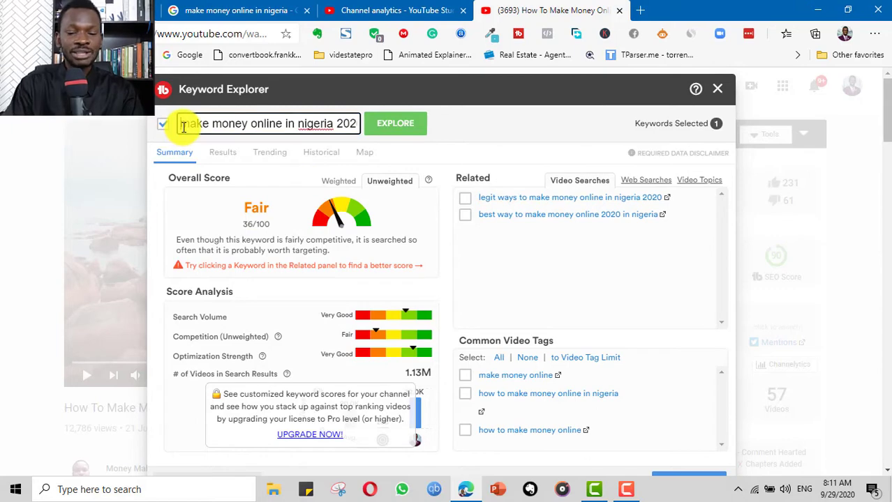
{"action": "type", "text": "how to"}
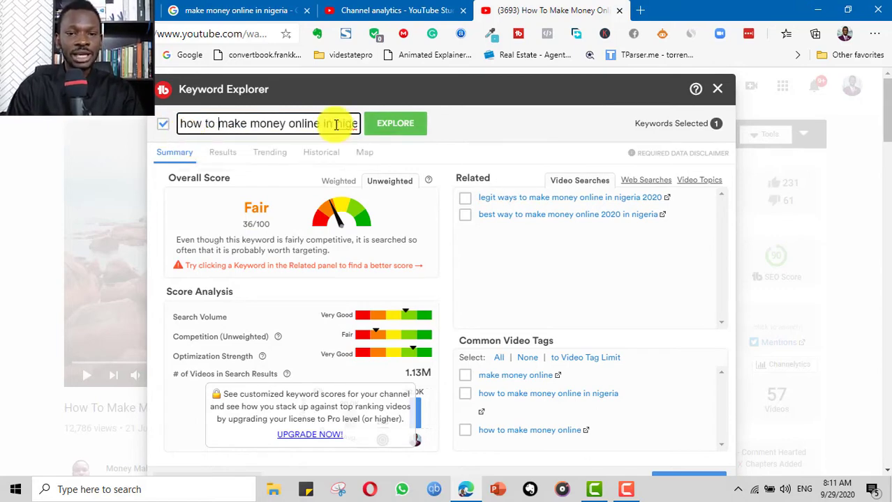
{"action": "left_click", "coordinate": [395, 129]}
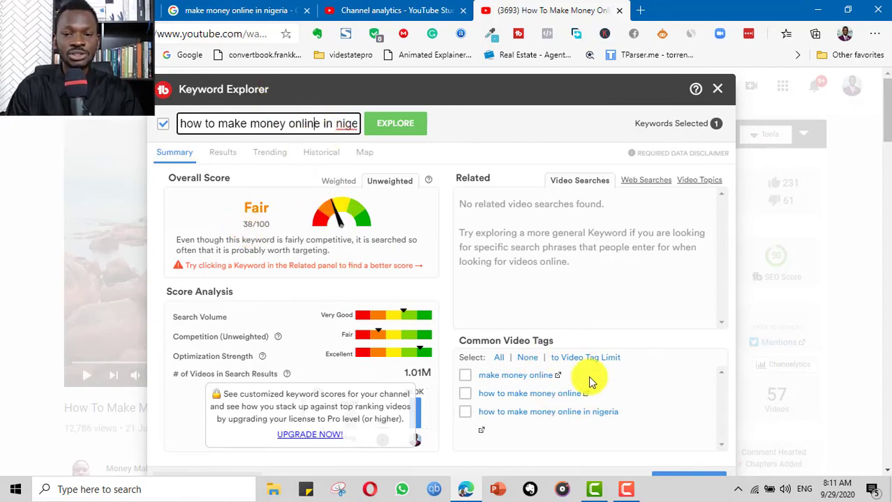
{"action": "scroll", "coordinate": [562, 395], "scroll_direction": "down", "scroll_amount": 1}
{"action": "scroll", "coordinate": [548, 386], "scroll_direction": "up", "scroll_amount": 1}
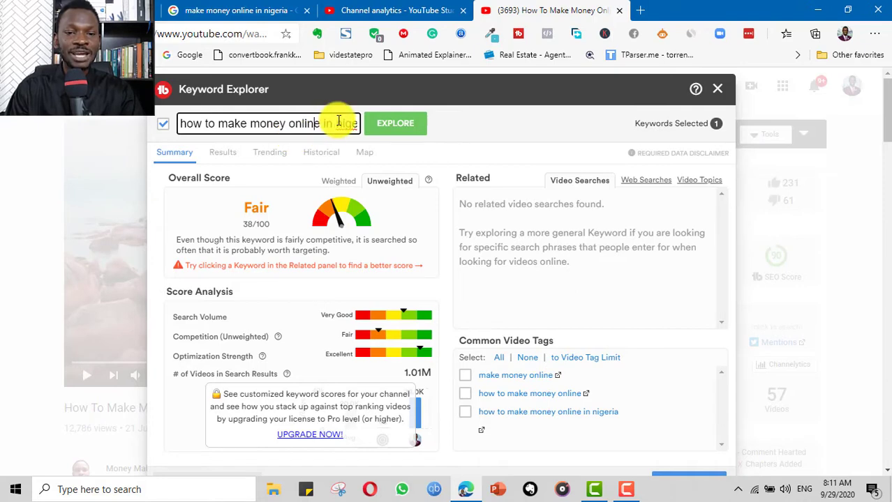
- Shorten the keyword to "how to make money online" and explore the suggested keyword "how to make money online 2020"
{"action": "key", "text": "BackSpace"}
{"action": "key", "text": "BackSpace"}
{"action": "key", "text": "BackSpace"}
{"action": "key", "text": "BackSpace"}
{"action": "key", "text": "BackSpace"}
{"action": "key", "text": "BackSpace"}
{"action": "key", "text": "BackSpace"}
{"action": "key", "text": "BackSpace"}
{"action": "key", "text": "BackSpace"}
{"action": "key", "text": "BackSpace"}
{"action": "key", "text": "BackSpace"}
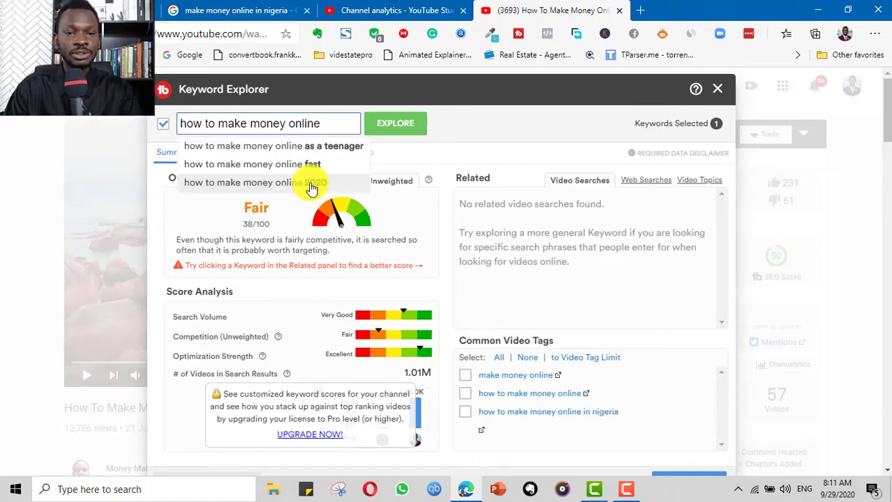
{"action": "left_click", "coordinate": [311, 179]}
- Extend the keyword with the country and explore the suggestion "how to make money online 2020 in nigeria"
{"action": "left_click", "coordinate": [351, 124]}
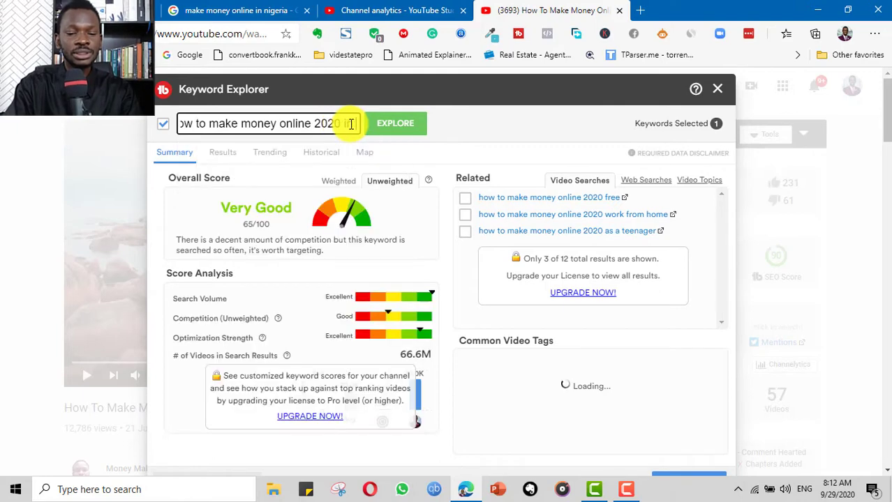
{"action": "type", "text": "in nigeri"}
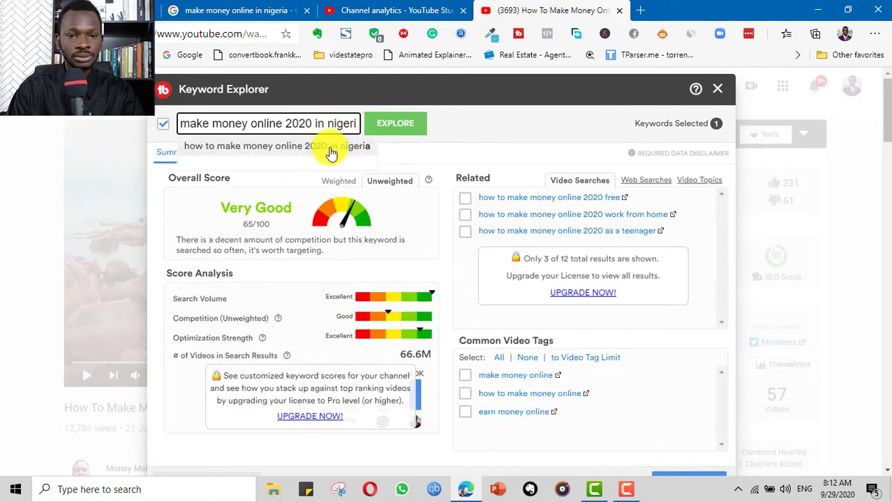
{"action": "left_click", "coordinate": [323, 150]}
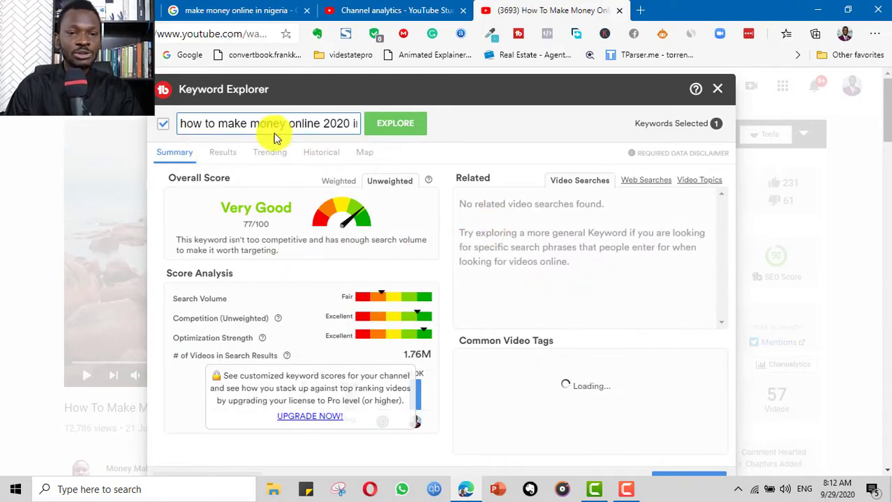
- Examine the wording of the keyword "how to make money online 2020 in nigeria" and the explanation under its overall score
{"action": "left_click", "coordinate": [353, 126]}
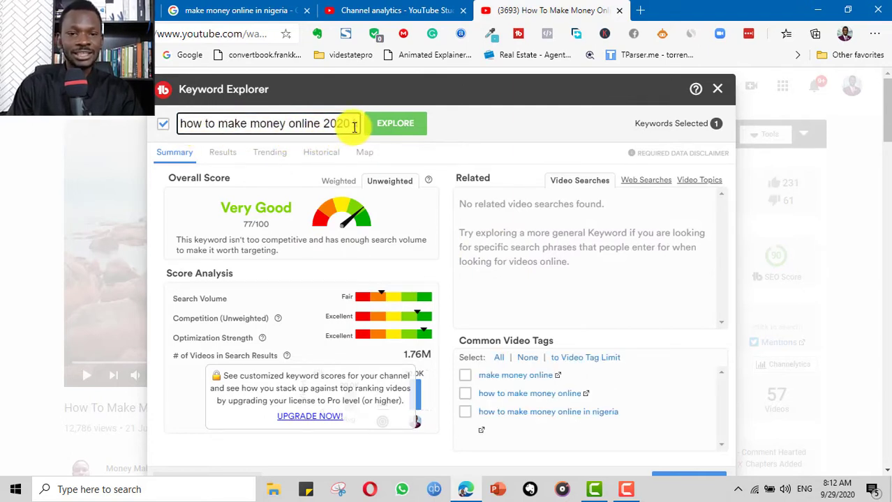
{"action": "type", "text": "in nigeria"}
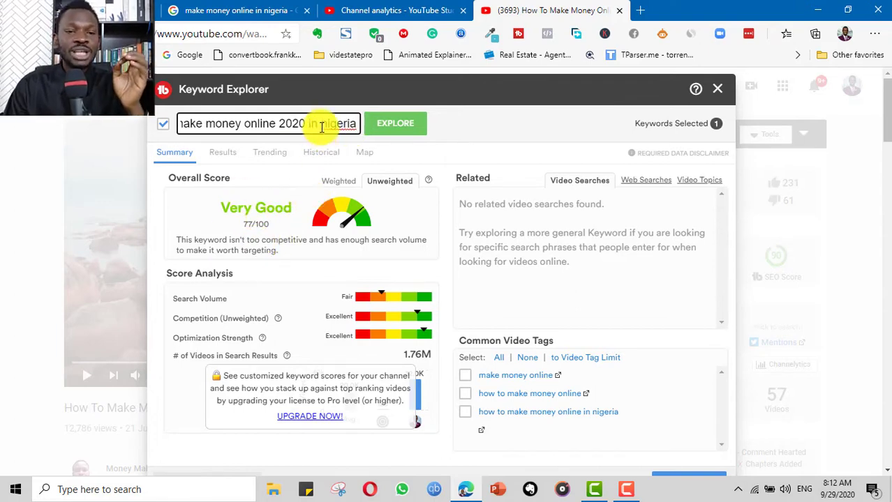
{"action": "triple_click", "coordinate": [276, 124]}
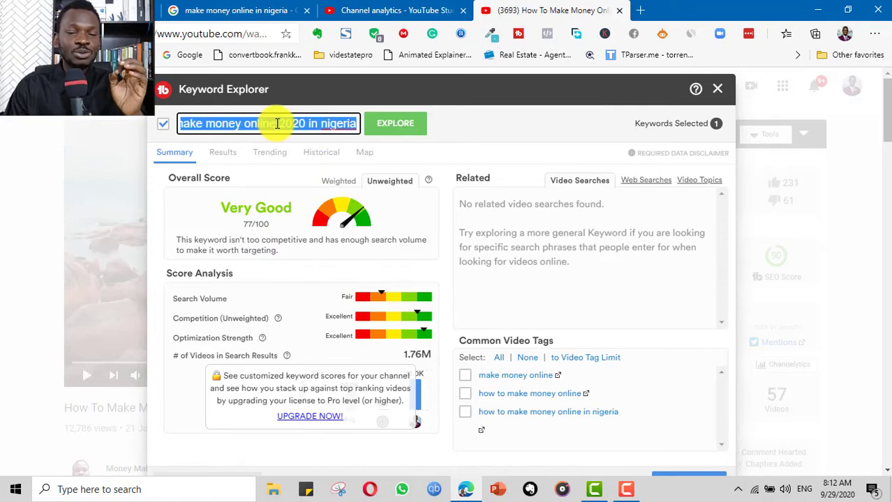
{"action": "right_click", "coordinate": [278, 124]}
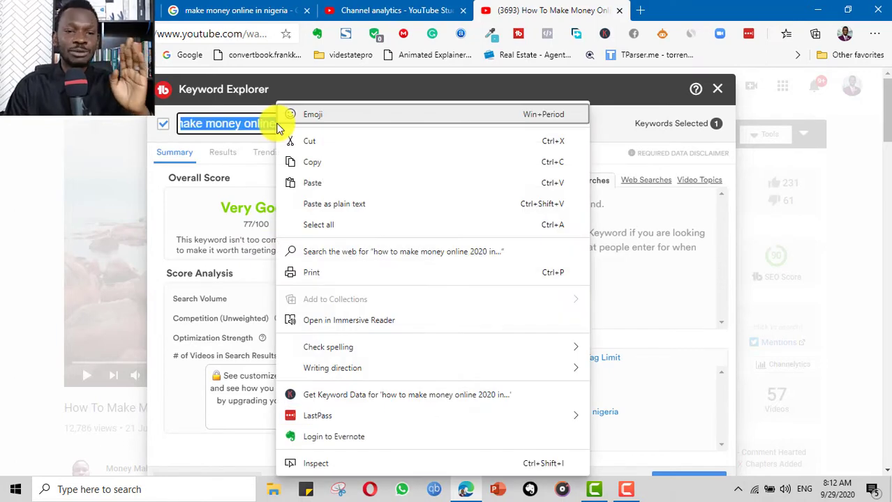
{"action": "left_click", "coordinate": [218, 127]}
{"action": "left_click", "coordinate": [215, 123]}
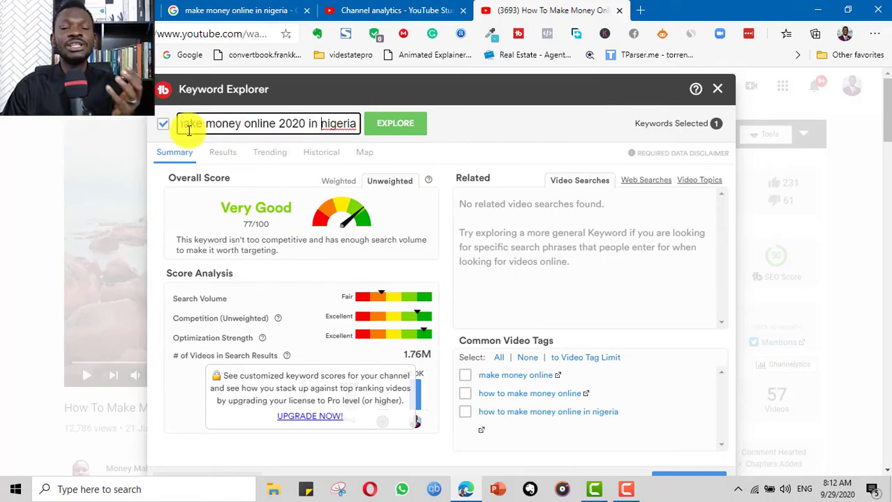
{"action": "triple_click", "coordinate": [317, 124]}
{"action": "left_click_drag", "start_coordinate": [316, 124], "coordinate": [536, 70]}
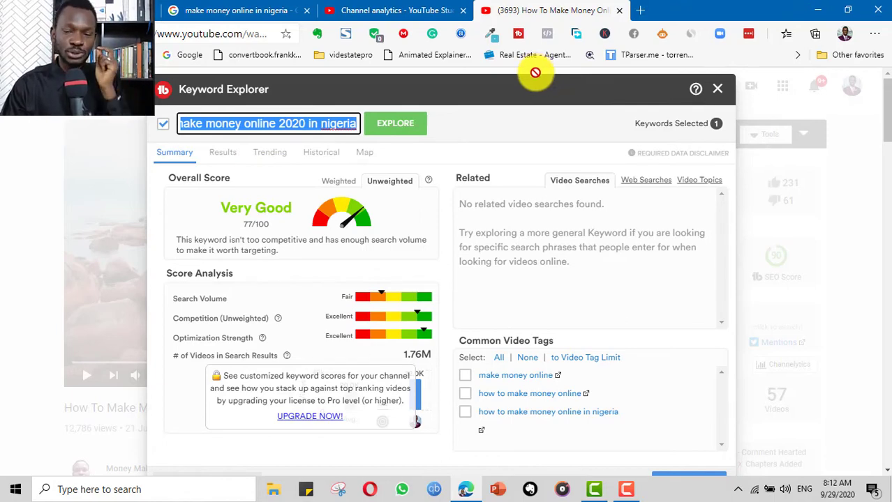
{"action": "left_click_drag", "start_coordinate": [535, 72], "coordinate": [504, 160]}
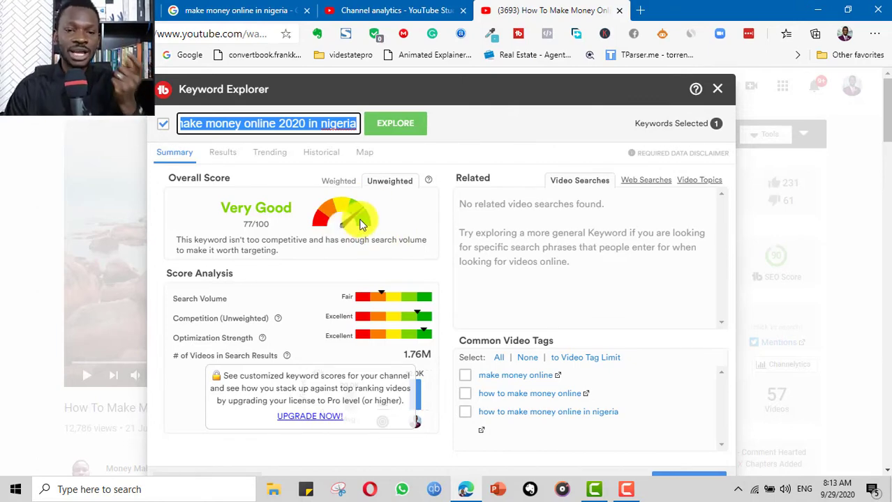
{"action": "left_click", "coordinate": [180, 238]}
{"action": "left_click_drag", "start_coordinate": [180, 238], "coordinate": [177, 238]}
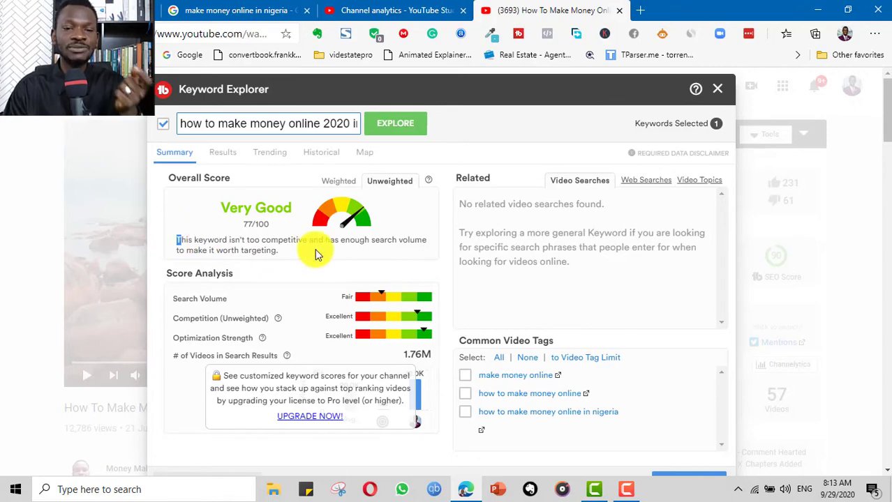
{"action": "left_click_drag", "start_coordinate": [305, 263], "coordinate": [176, 240]}
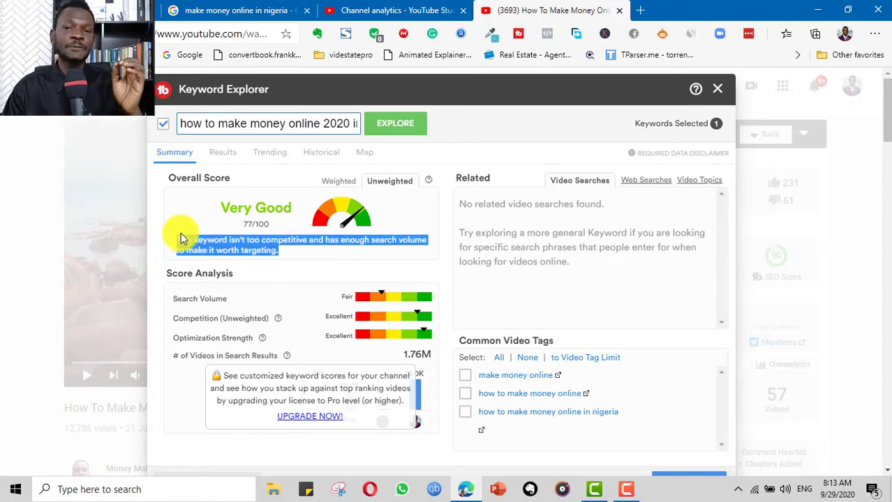
- Load vidiq.com in a new browser tab and look through its home page and creator testimonials
{"action": "left_click", "coordinate": [640, 10]}
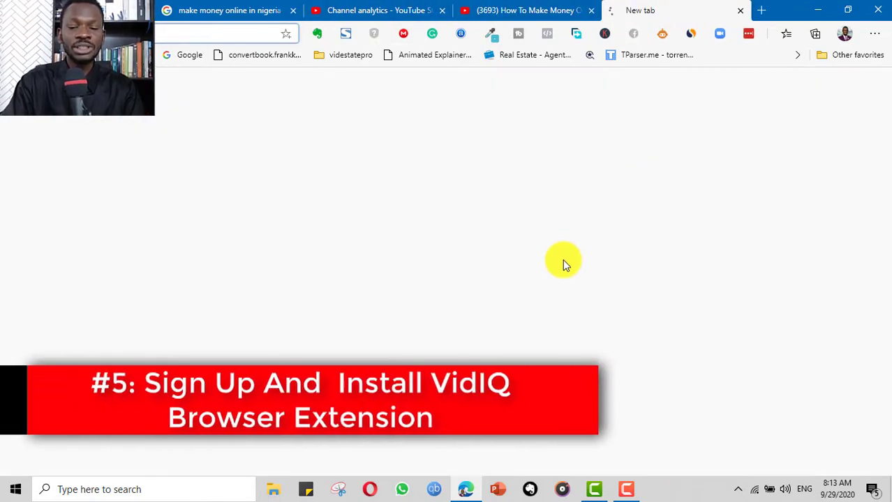
{"action": "type", "text": "i"}
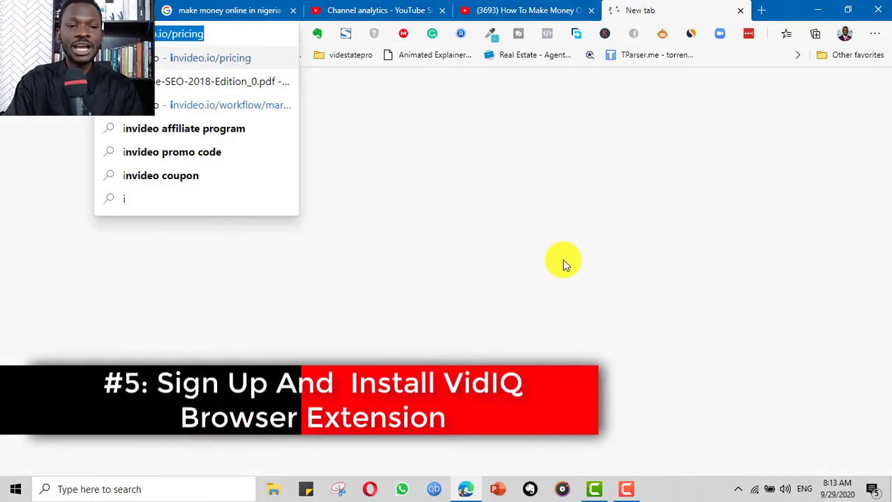
{"action": "type", "text": "vidiq.com"}
{"action": "key", "text": "Return"}
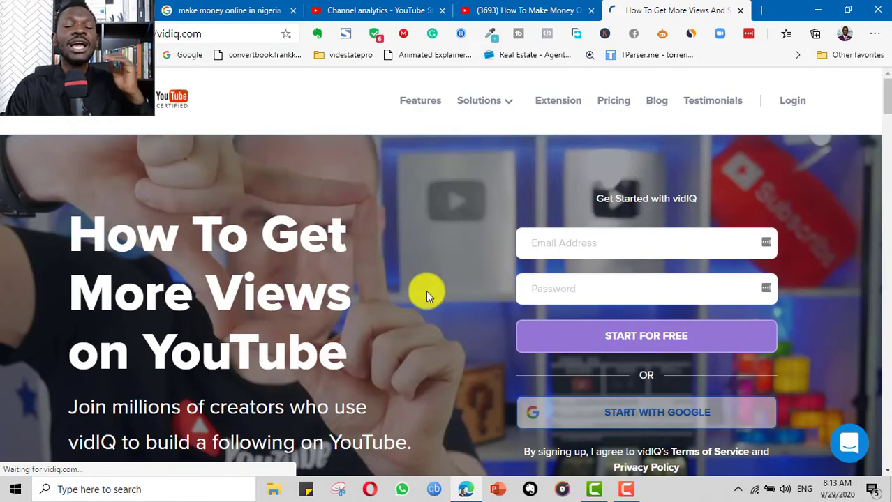
{"action": "scroll", "coordinate": [360, 282], "scroll_direction": "down", "scroll_amount": 5}
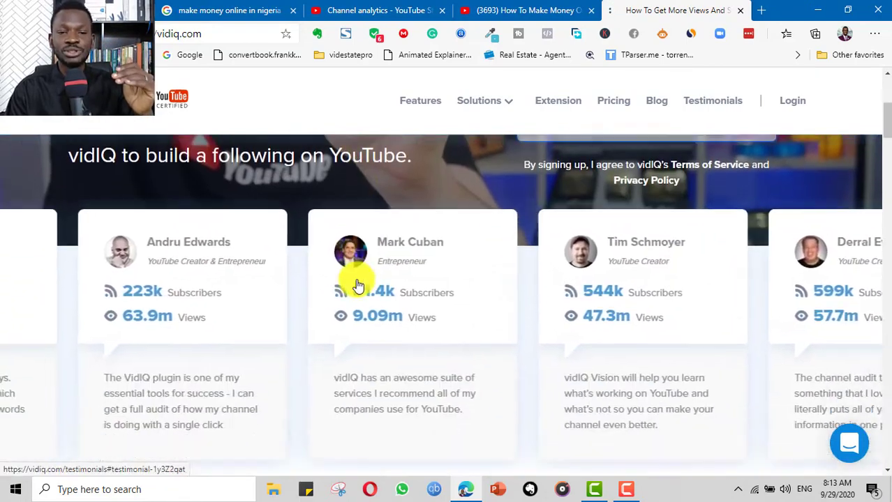
{"action": "scroll", "coordinate": [356, 285], "scroll_direction": "down", "scroll_amount": 1}
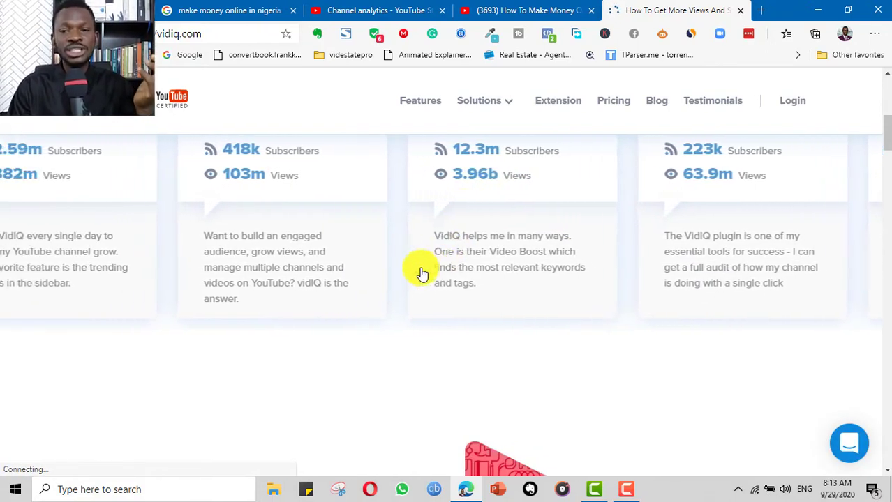
- Return to the start of the vidIQ home page and look at its sign-up form
{"action": "scroll", "coordinate": [555, 334], "scroll_direction": "up", "scroll_amount": 3}
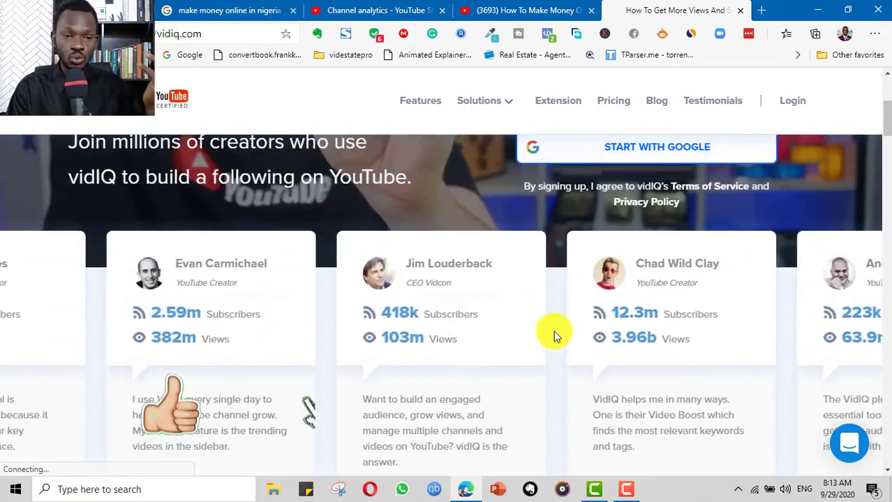
{"action": "scroll", "coordinate": [558, 331], "scroll_direction": "up", "scroll_amount": 4}
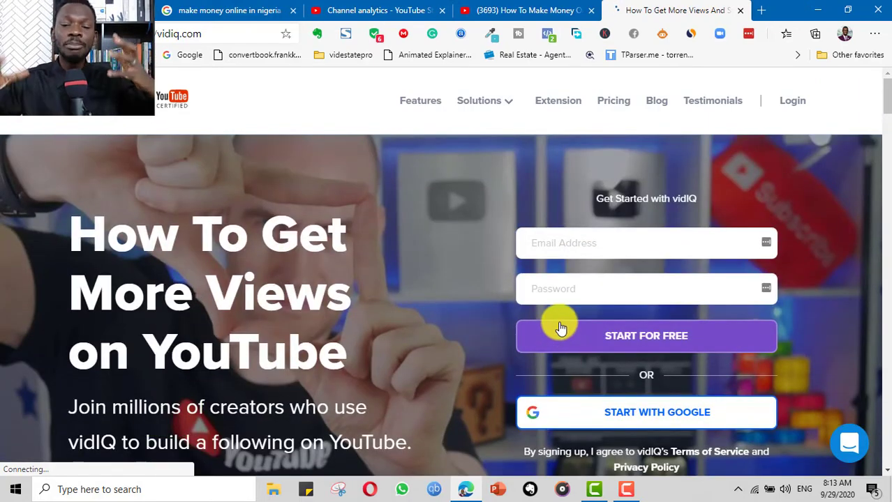
{"action": "left_click", "coordinate": [554, 325]}
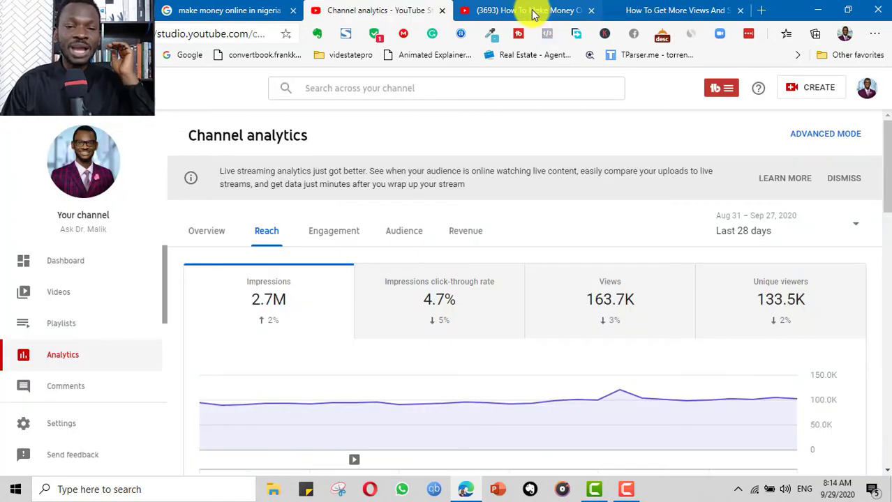
- Go back to the YouTube video "How To Make Money Online In Nigeria With Your Phone" and close the Keyword Explorer
{"action": "left_click", "coordinate": [514, 13]}
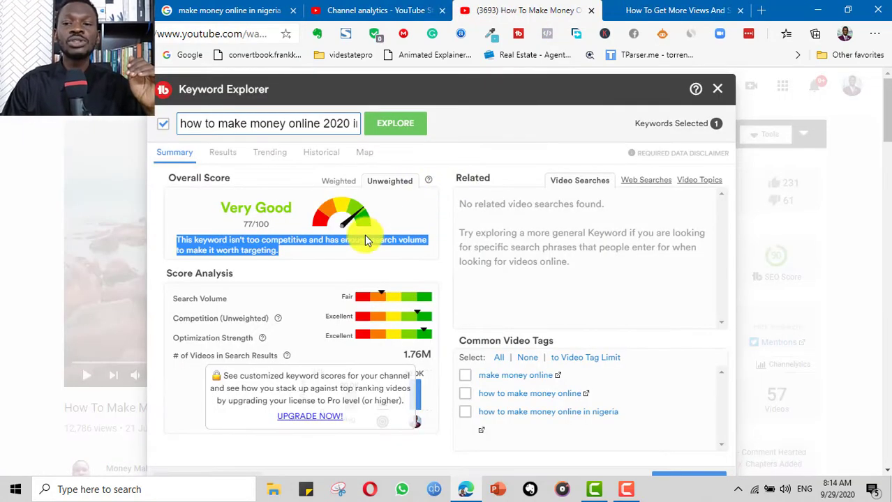
{"action": "left_click", "coordinate": [718, 88]}
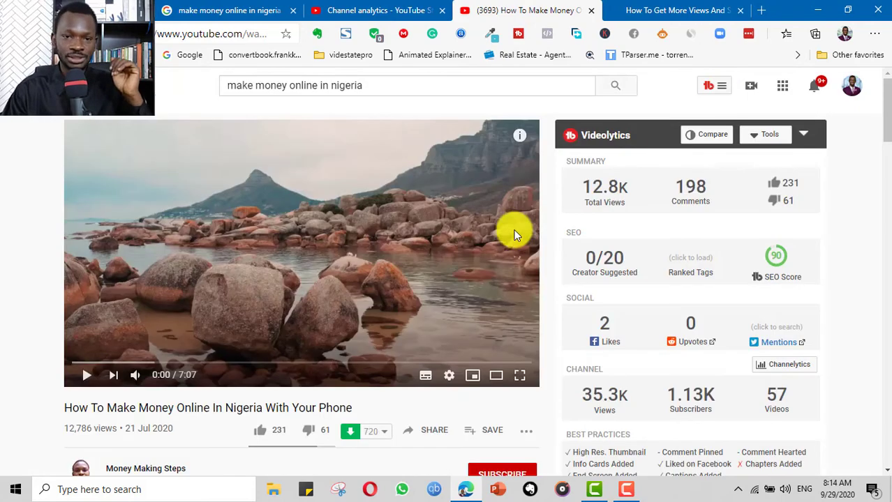
{"action": "scroll", "coordinate": [325, 103], "scroll_direction": "down", "scroll_amount": 1}
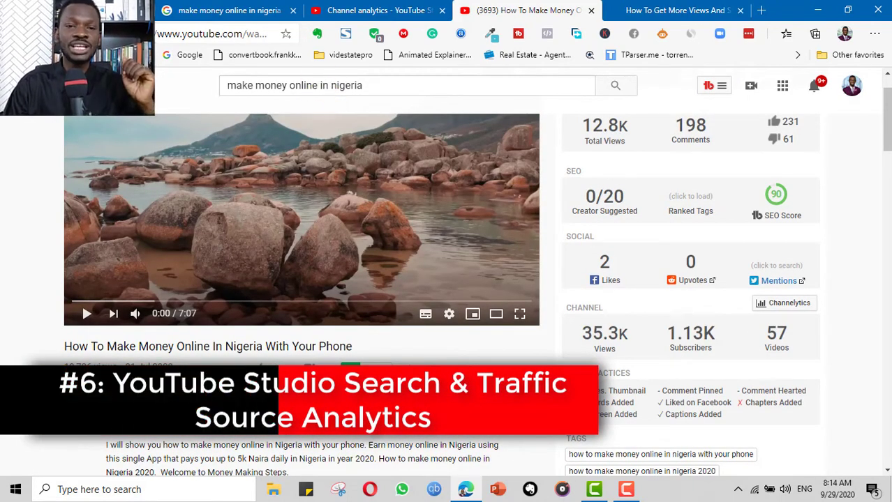
- In the channel's Reach analytics, find the YouTube search traffic source and open its full search-term report
{"action": "left_click", "coordinate": [358, 14]}
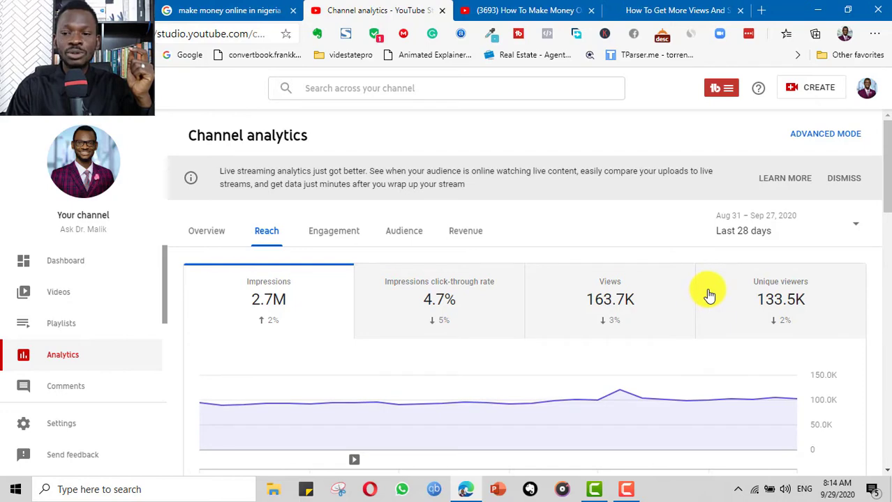
{"action": "scroll", "coordinate": [803, 265], "scroll_direction": "down", "scroll_amount": 3}
{"action": "scroll", "coordinate": [858, 356], "scroll_direction": "down", "scroll_amount": 6}
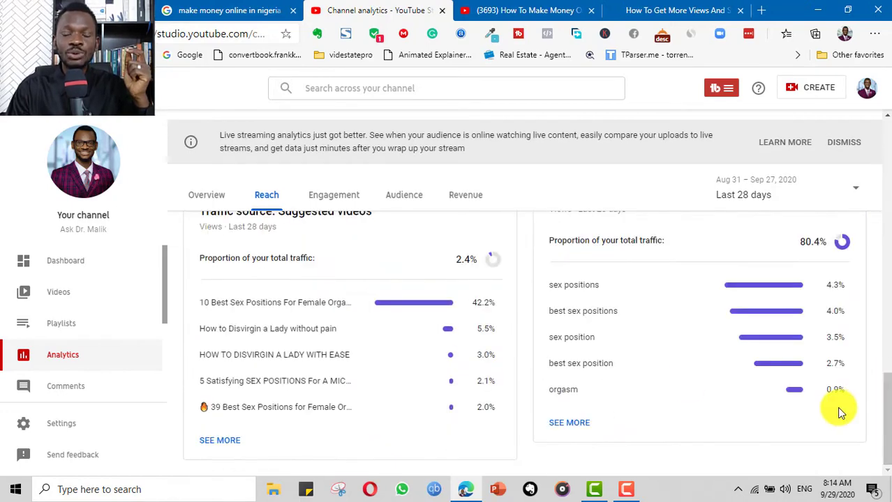
{"action": "scroll", "coordinate": [598, 317], "scroll_direction": "up", "scroll_amount": 2}
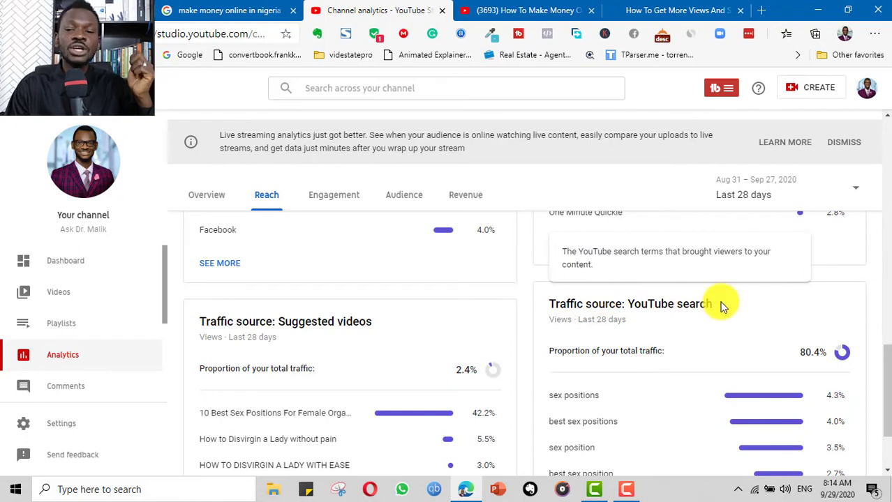
{"action": "scroll", "coordinate": [724, 331], "scroll_direction": "down", "scroll_amount": 2}
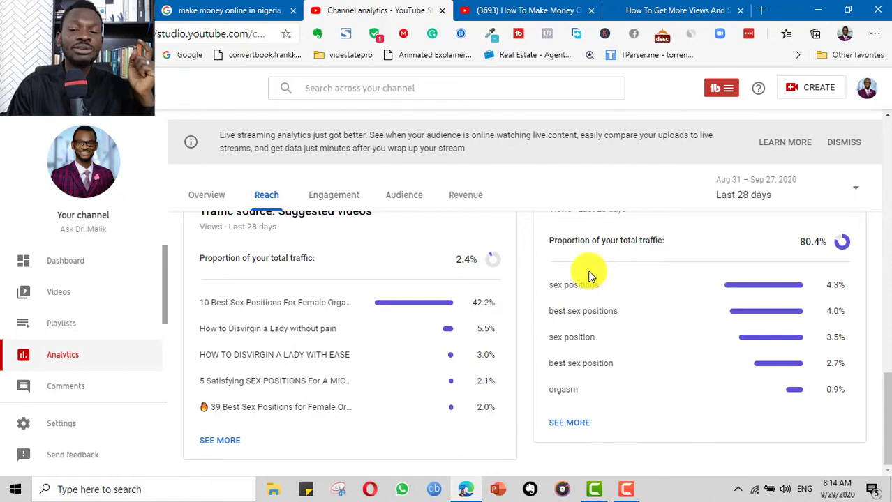
{"action": "left_click", "coordinate": [573, 426]}
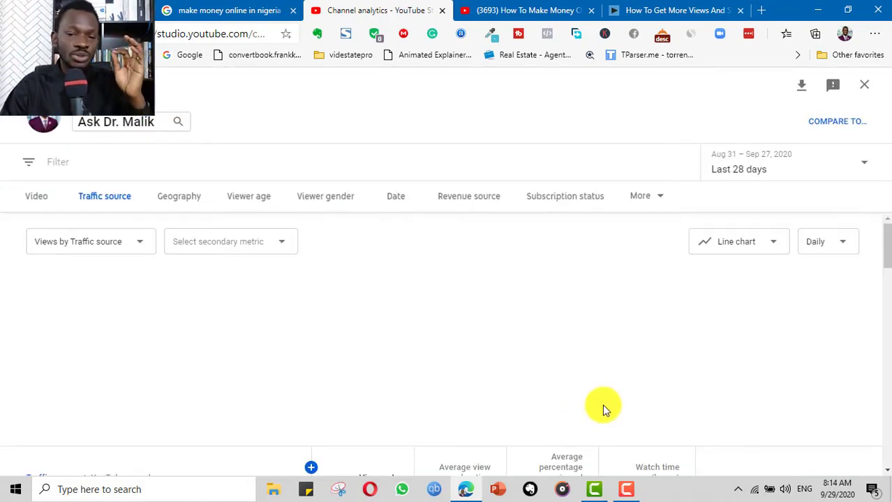
- Rate YouTube Studio "Very helpful" in the survey and examine the search terms with their views and watch time for the last 28 days
{"action": "scroll", "coordinate": [623, 401], "scroll_direction": "down", "scroll_amount": 10}
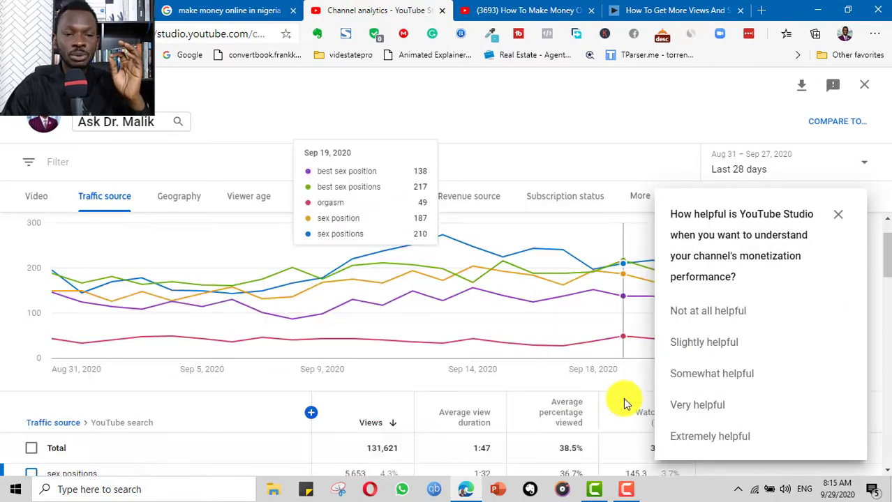
{"action": "left_click", "coordinate": [673, 404]}
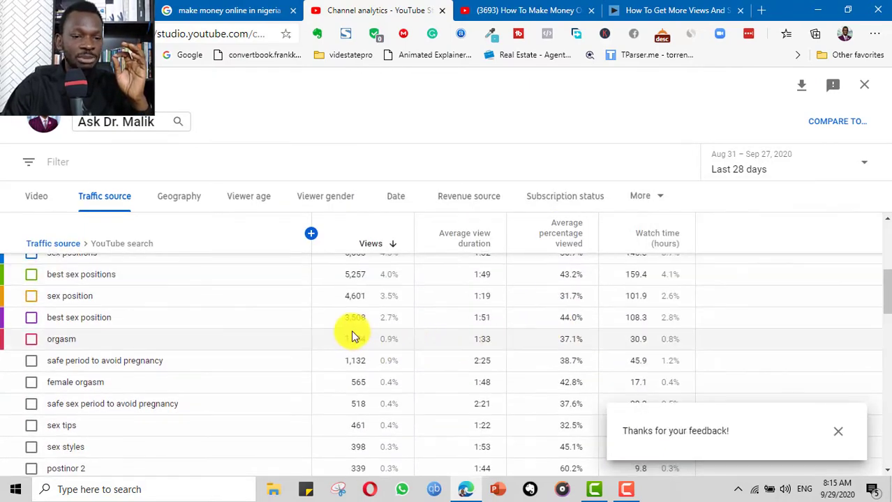
{"action": "scroll", "coordinate": [351, 330], "scroll_direction": "up", "scroll_amount": 4}
{"action": "scroll", "coordinate": [312, 347], "scroll_direction": "down", "scroll_amount": 3}
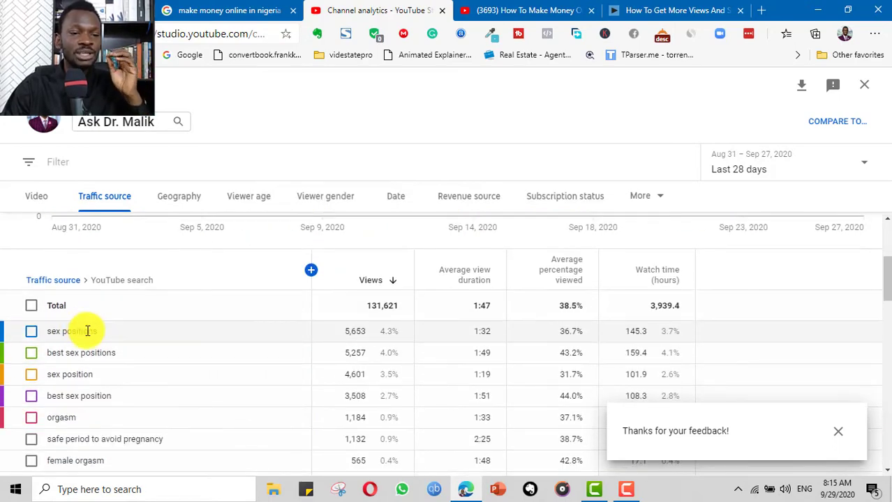
{"action": "scroll", "coordinate": [89, 324], "scroll_direction": "down", "scroll_amount": 2}
{"action": "scroll", "coordinate": [92, 330], "scroll_direction": "down", "scroll_amount": 4}
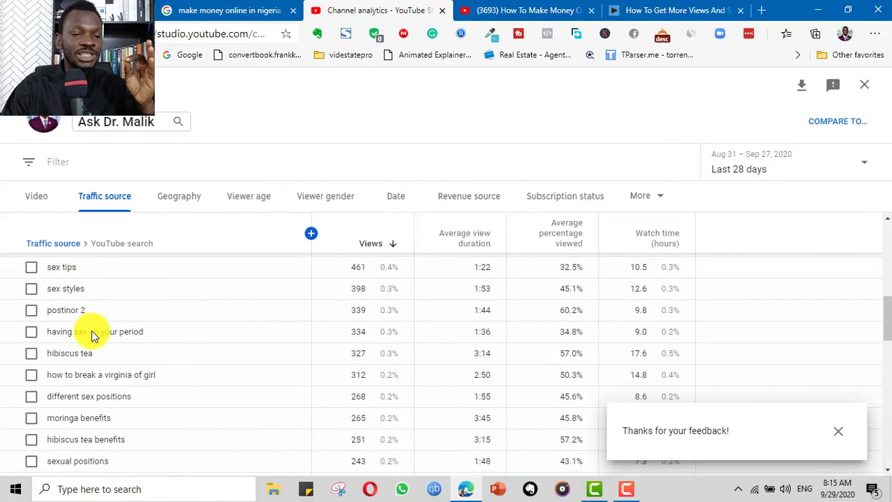
{"action": "scroll", "coordinate": [105, 349], "scroll_direction": "down", "scroll_amount": 1}
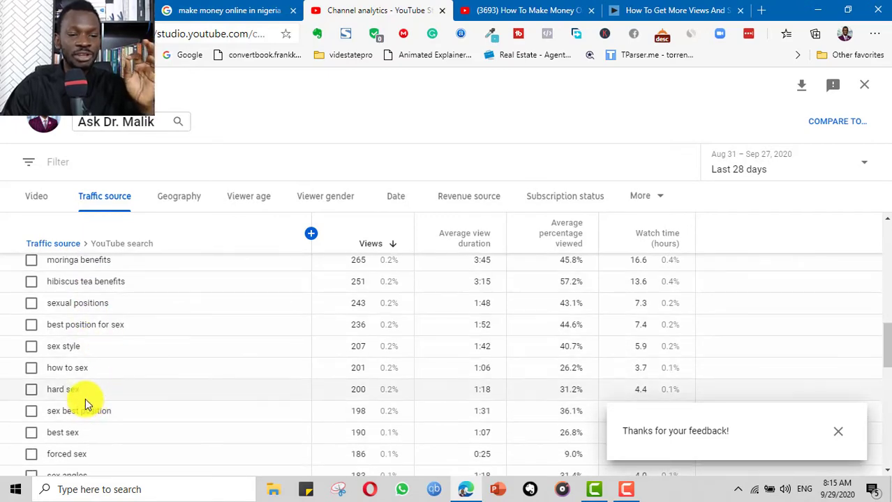
{"action": "scroll", "coordinate": [85, 398], "scroll_direction": "down", "scroll_amount": 6}
{"action": "scroll", "coordinate": [274, 368], "scroll_direction": "up", "scroll_amount": 5}
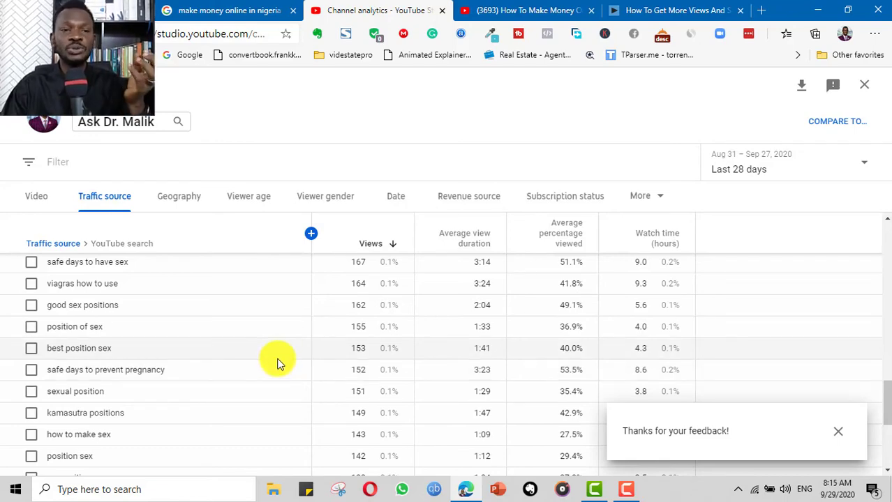
- Review the Google results for "make money online in nigeria" and the YouTube video page, and return to the channel's search-term report
{"action": "left_click", "coordinate": [246, 13]}
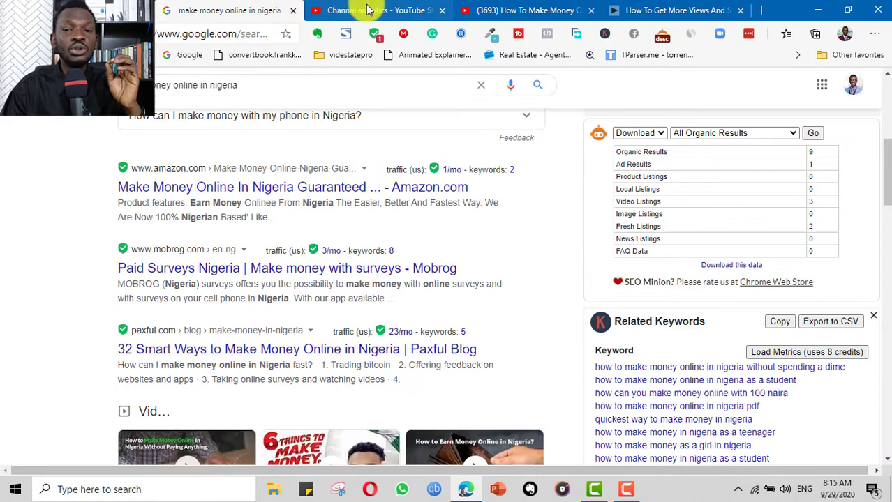
{"action": "left_click", "coordinate": [514, 9]}
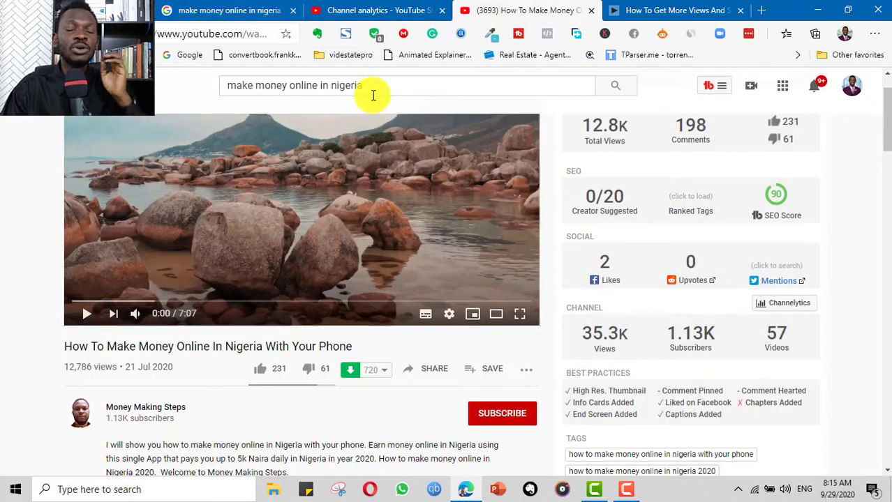
{"action": "left_click", "coordinate": [230, 8]}
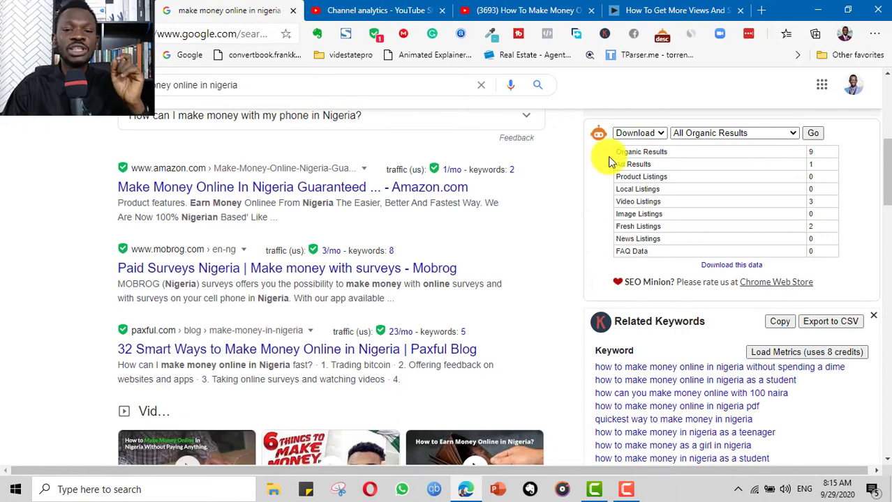
{"action": "scroll", "coordinate": [711, 300], "scroll_direction": "up", "scroll_amount": 1}
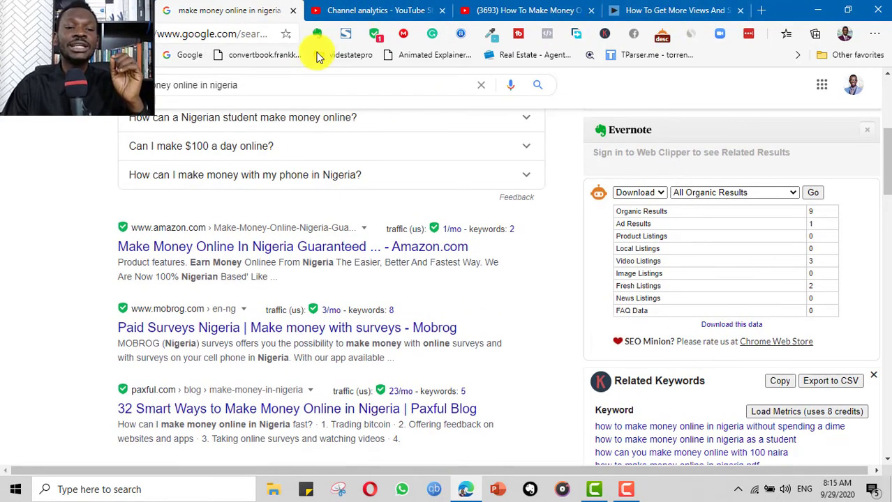
{"action": "left_click", "coordinate": [388, 9]}
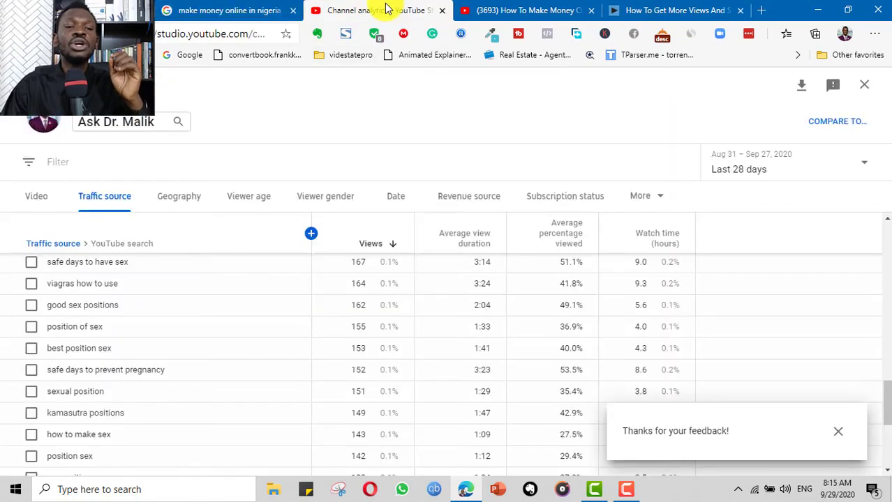
{"action": "scroll", "coordinate": [354, 238], "scroll_direction": "up", "scroll_amount": 2}
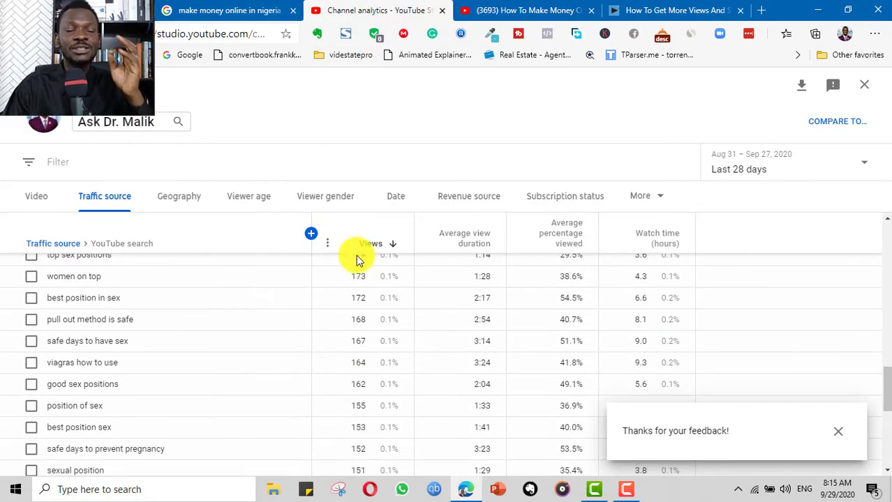